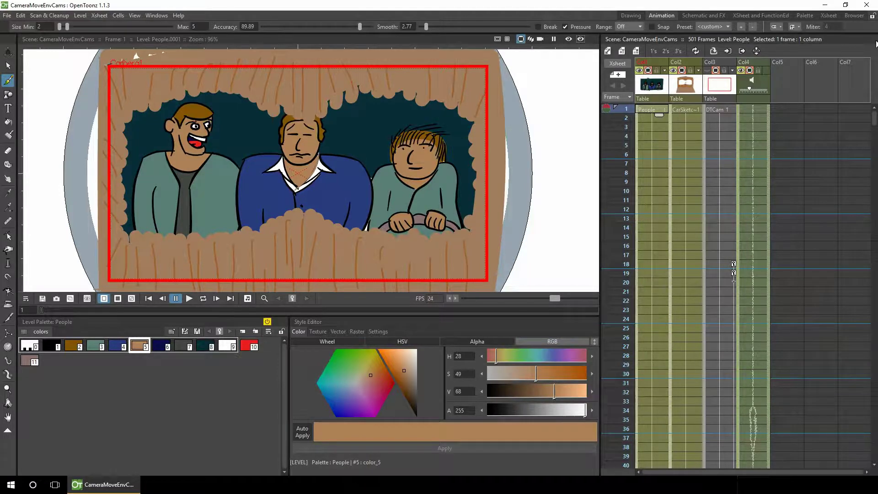
# Step: Render a preview of the car scene, then close the Rendered Frames window
pyautogui.hotkey('ctrl', 'r')
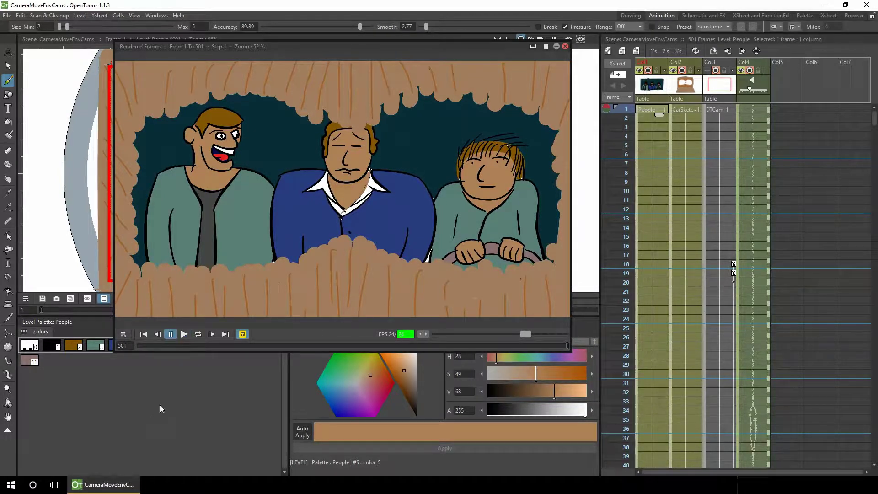
pyautogui.click(565, 46)
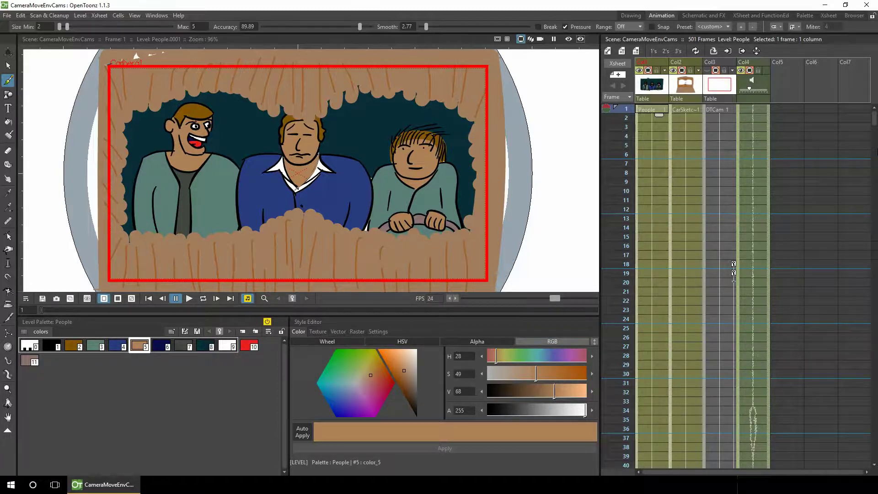
# Step: With the black style picked, create a new level named EnvCam at Col5 frame 1
pyautogui.click(52, 346)
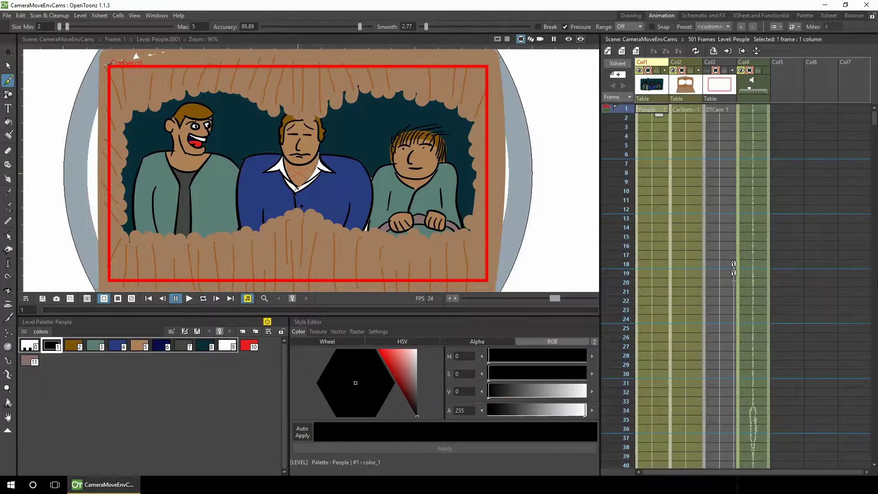
pyautogui.click(787, 109)
pyautogui.click(615, 76)
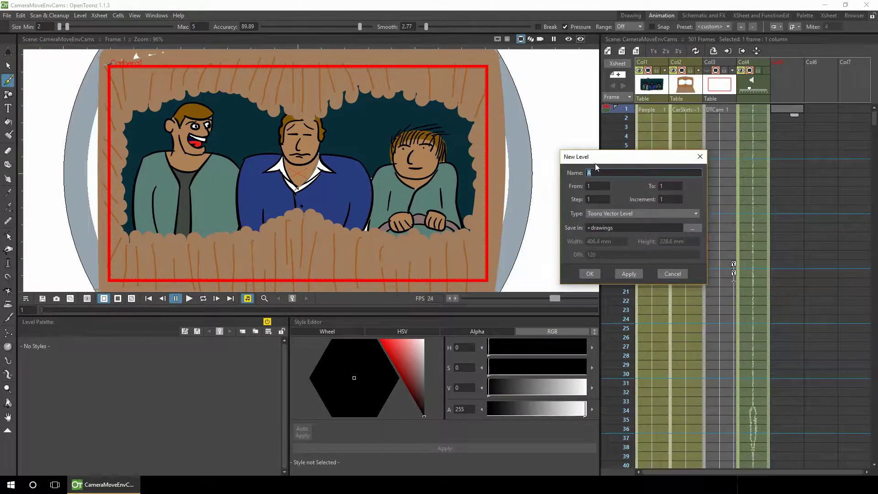
pyautogui.write('EnvCam')
pyautogui.click(590, 275)
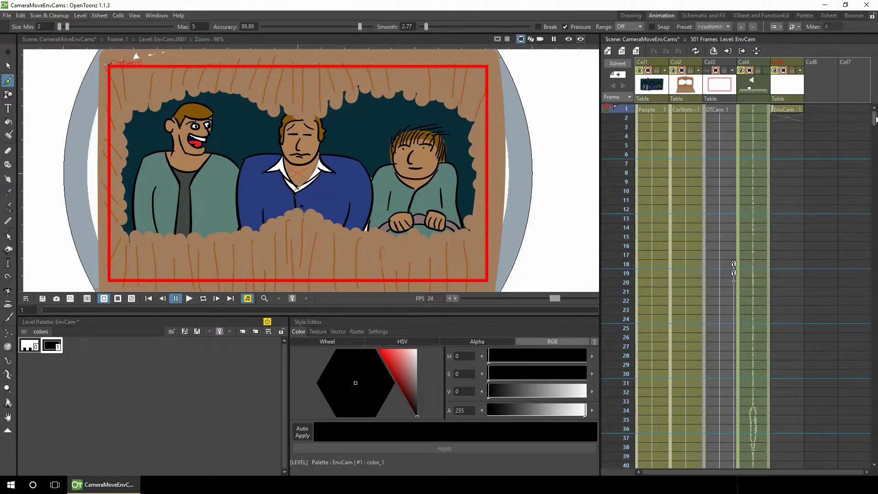
pyautogui.moveTo(873, 118); pyautogui.dragTo(615, 456)
pyautogui.moveTo(874, 454); pyautogui.dragTo(874, 118)
# Step: Time-stretch the EnvCam cell from 1 frame to 501 frames
pyautogui.rightClick(786, 110)
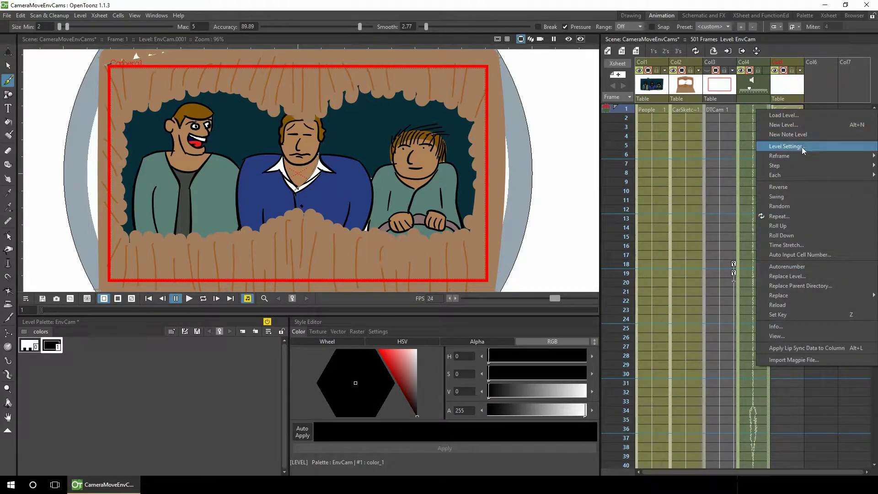
pyautogui.click(792, 245)
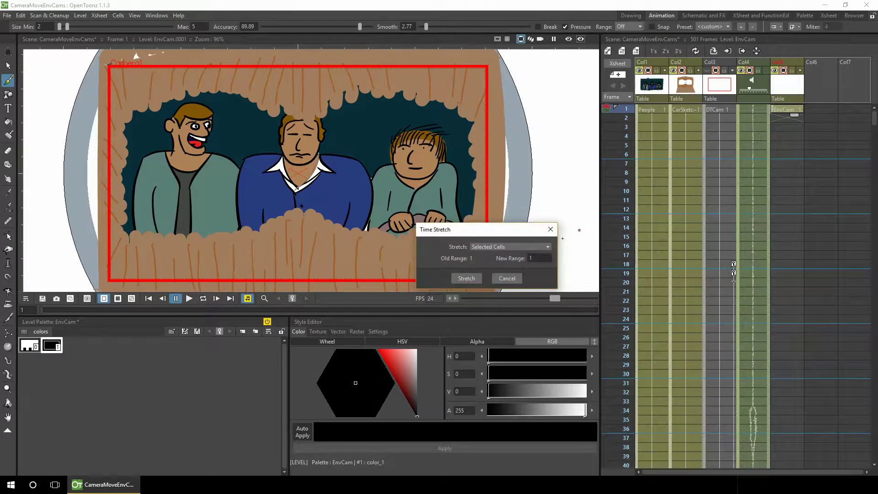
pyautogui.click(538, 259)
pyautogui.click(465, 279)
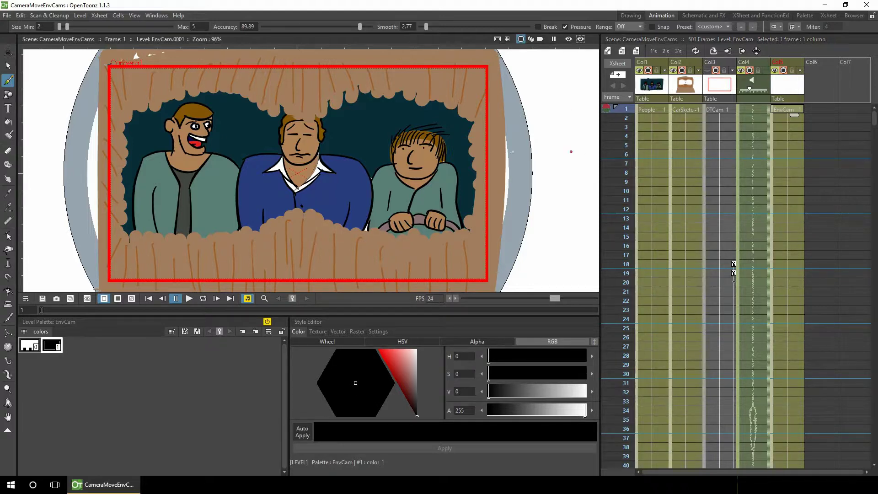
# Step: Draw a cross marker with the Geometric tool's Line shape near the camera frame's top-left
pyautogui.press('s')
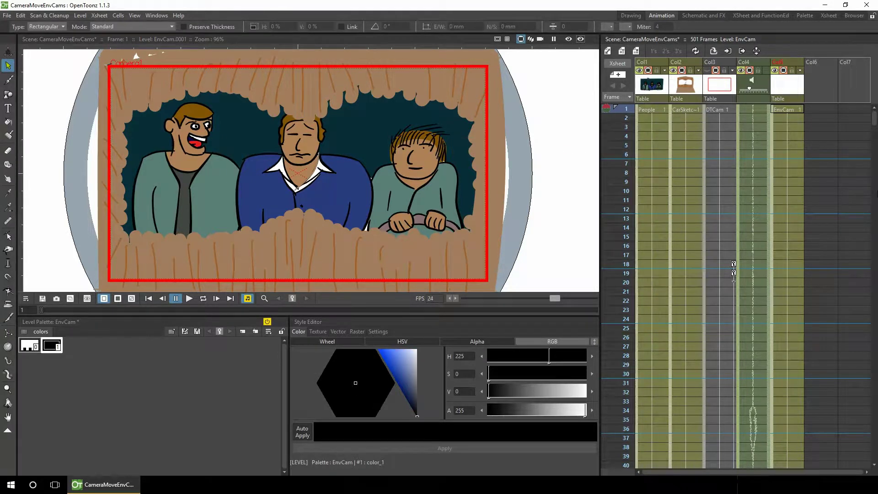
pyautogui.click(10, 96)
pyautogui.click(186, 26)
pyautogui.click(189, 27)
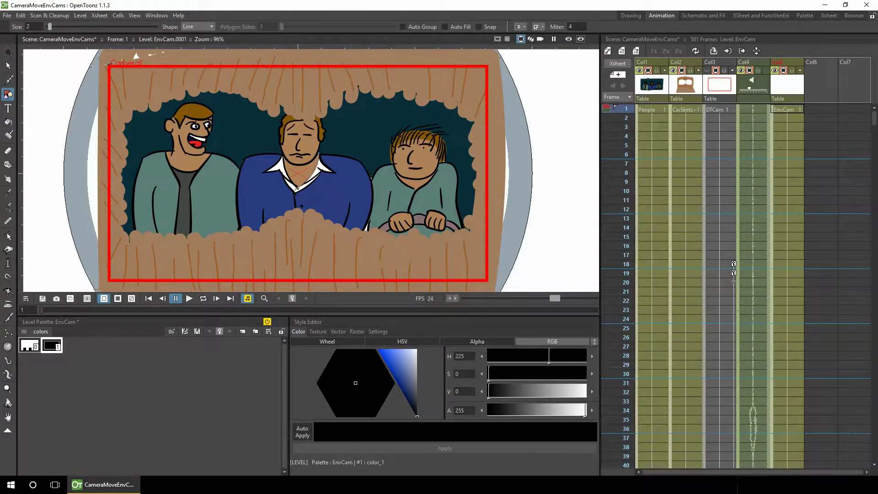
pyautogui.moveTo(141, 67)
pyautogui.mouseDown()
pyautogui.moveTo(104, 91)
pyautogui.moveTo(171, 51)
pyautogui.mouseUp()
# Step: Shift the cross slightly right and change style color_1 to a light blue
pyautogui.press('s')
pyautogui.moveTo(126, 69); pyautogui.dragTo(133, 67)
pyautogui.moveTo(401, 366); pyautogui.dragTo(366, 383)
pyautogui.moveTo(334, 413); pyautogui.dragTo(339, 410)
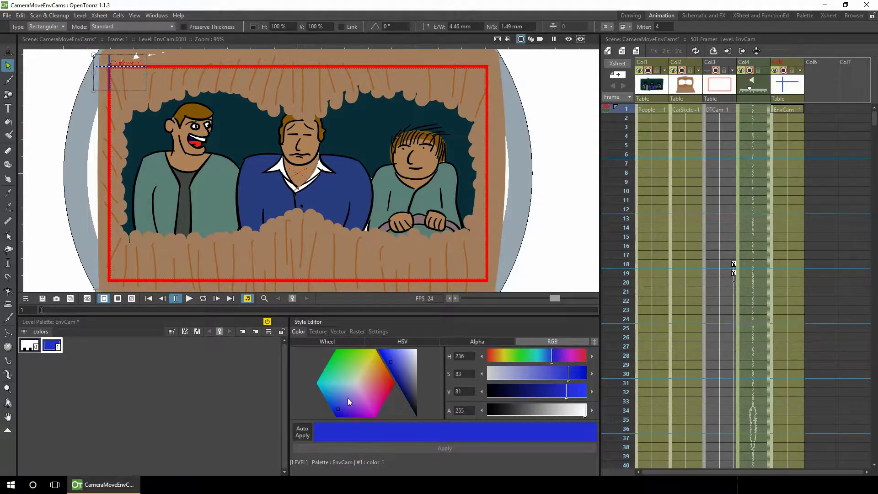
# Step: Key small position nudges on the EnvCam column across frames 1–13 with the Animate tool
pyautogui.click(510, 162)
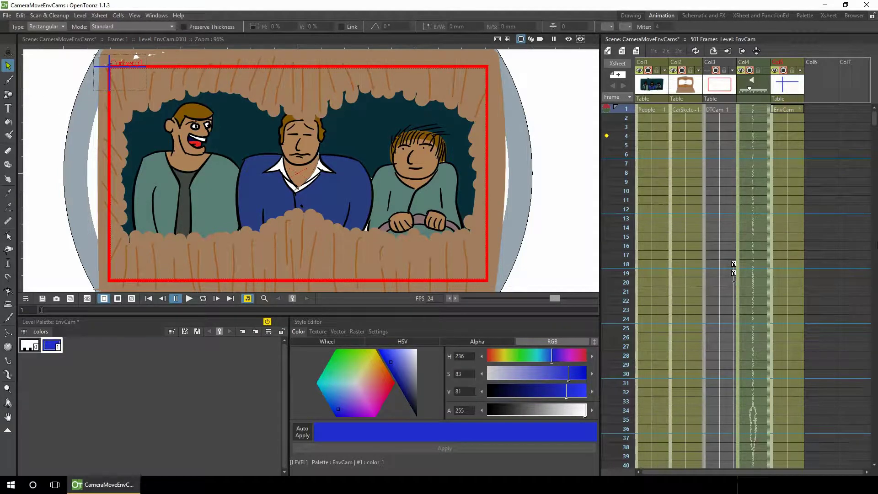
pyautogui.click(786, 136)
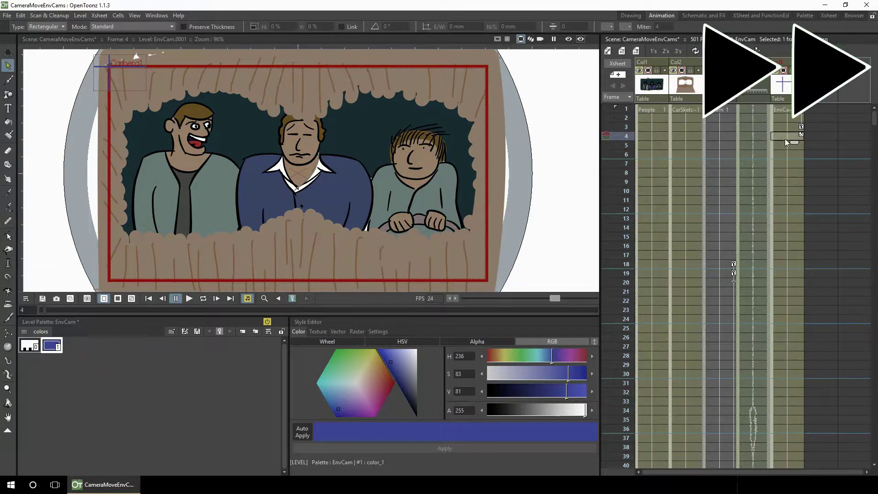
pyautogui.press('a')
pyautogui.click(786, 182)
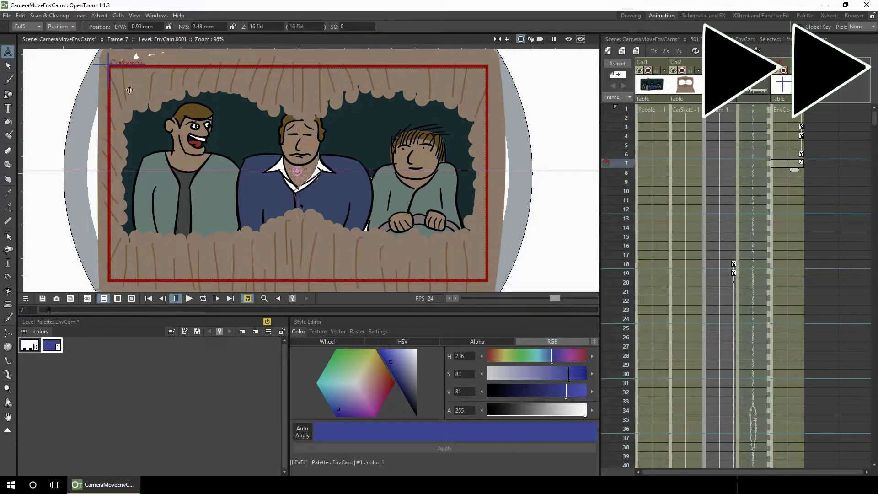
pyautogui.moveTo(293, 173); pyautogui.dragTo(296, 173)
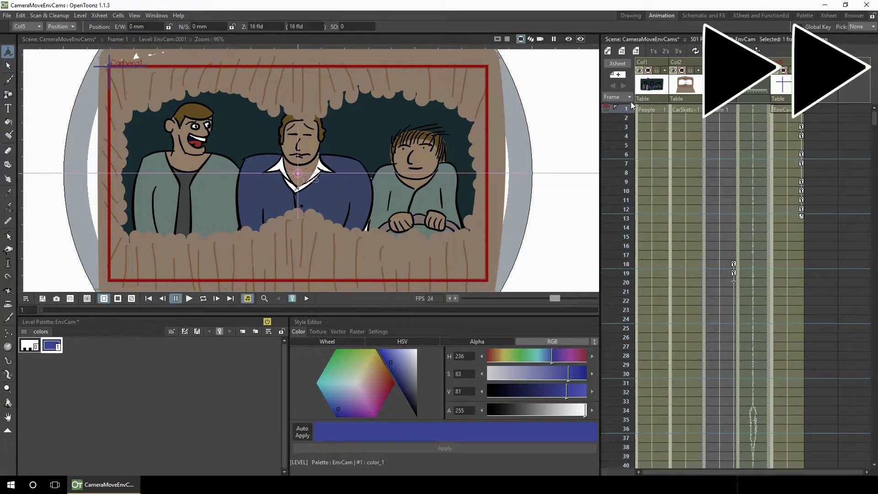
pyautogui.click(787, 109)
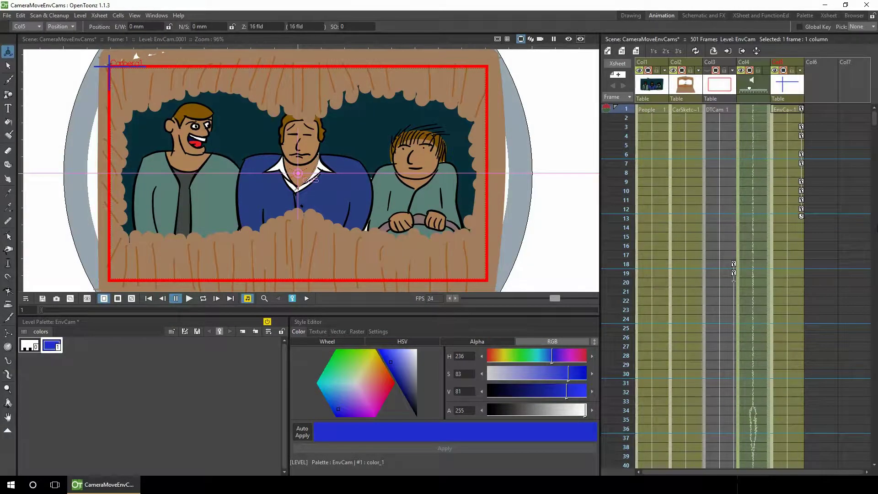
# Step: Save the scene, set the EnvCam keys to cycle, and play back to check the loop
pyautogui.hotkey('ctrl', 's')
pyautogui.click(801, 216)
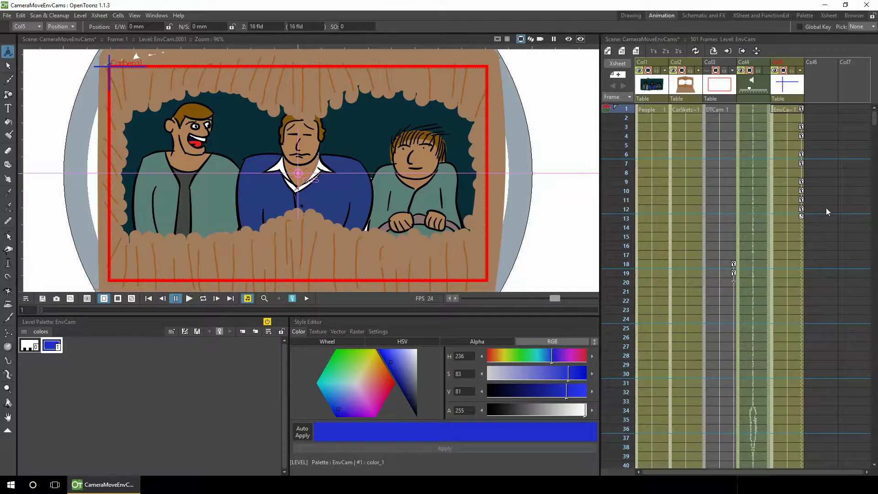
pyautogui.click(784, 209)
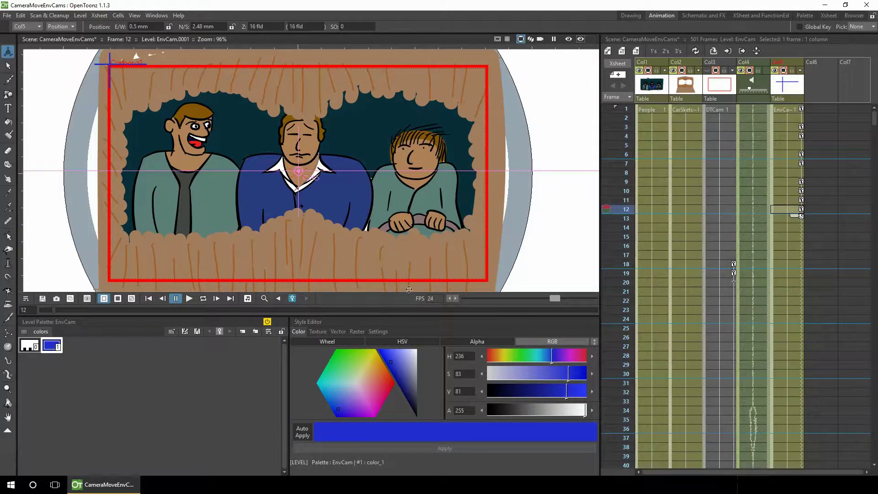
pyautogui.click(189, 298)
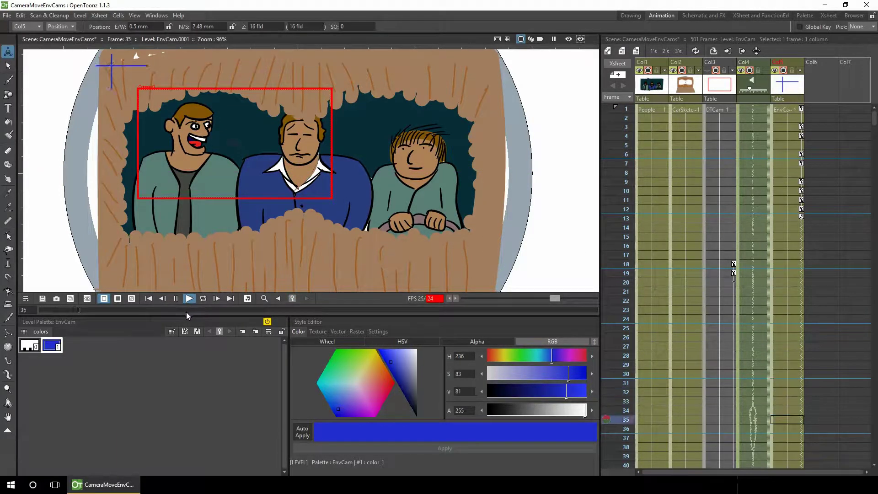
pyautogui.click(176, 298)
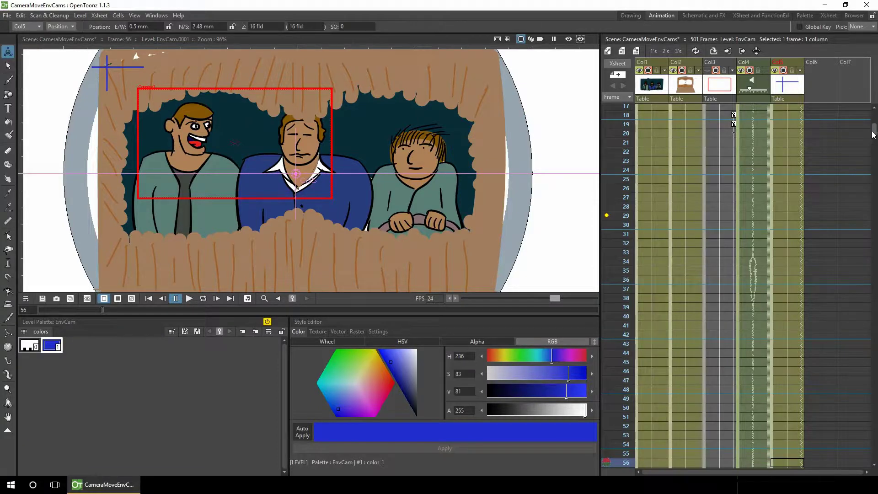
pyautogui.moveTo(874, 126); pyautogui.dragTo(874, 112)
# Step: In the Stage Schematic, link Col3 DTCam into Col5 EnvCam and EnvCam into Camera1
pyautogui.click(693, 15)
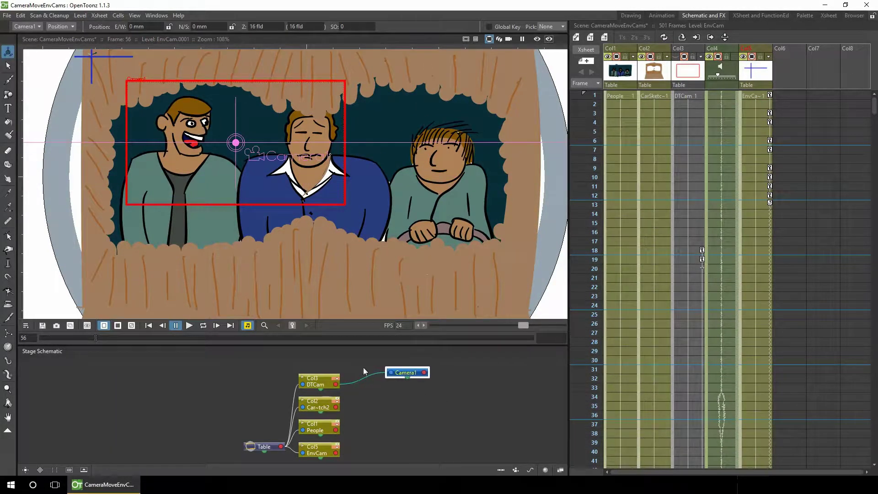
pyautogui.click(688, 195)
pyautogui.moveTo(381, 376); pyautogui.dragTo(415, 375)
pyautogui.click(318, 379)
pyautogui.moveTo(319, 378); pyautogui.dragTo(316, 380)
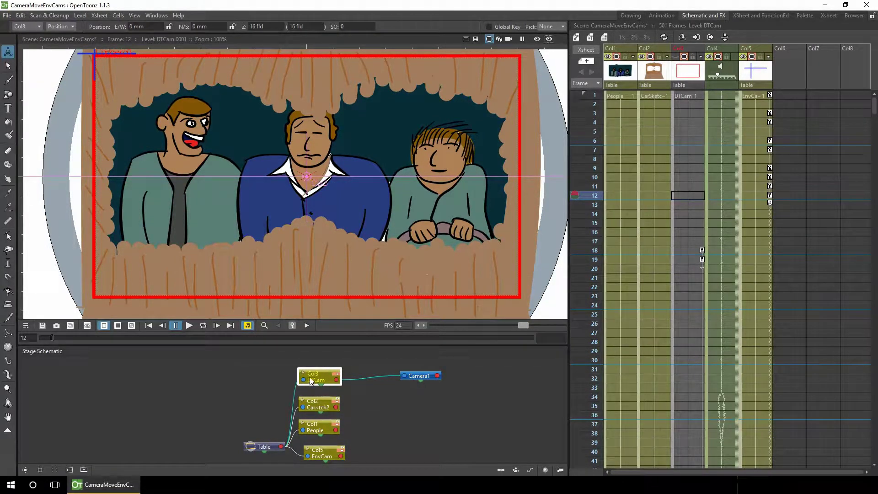
pyautogui.moveTo(318, 452); pyautogui.dragTo(449, 376)
pyautogui.moveTo(390, 398); pyautogui.dragTo(390, 382)
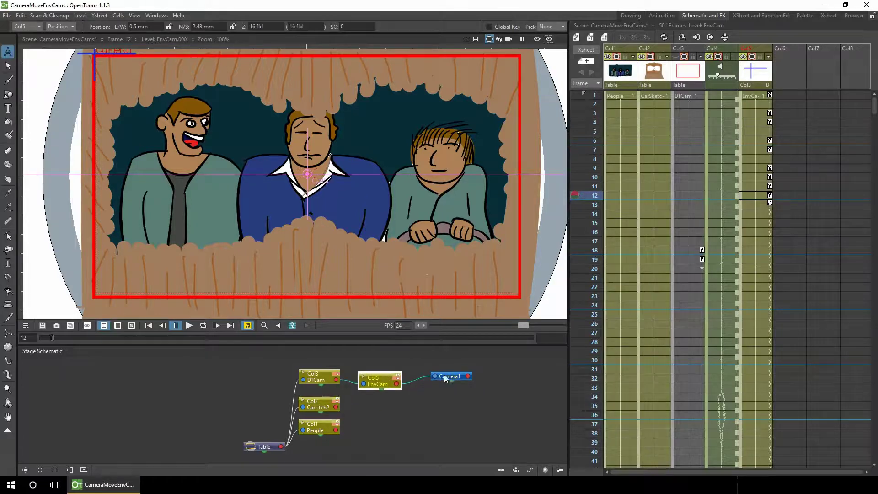
pyautogui.moveTo(446, 378); pyautogui.dragTo(429, 384)
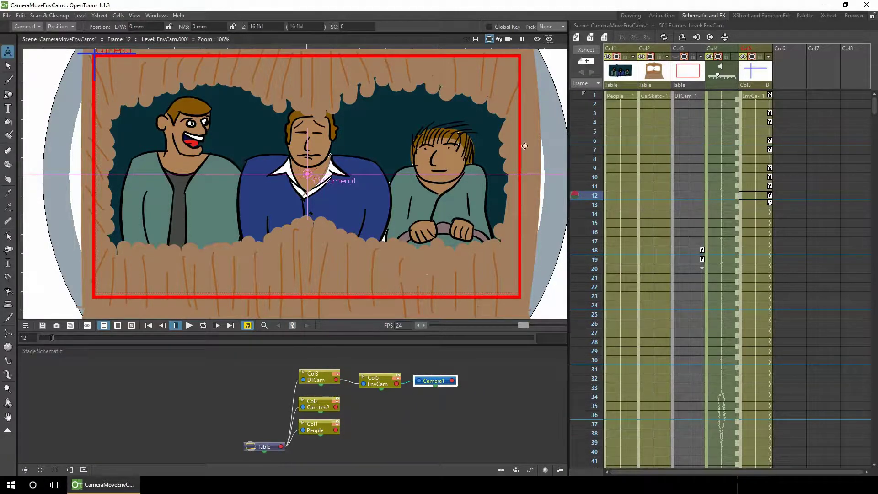
pyautogui.hotkey('ctrl', 'r')
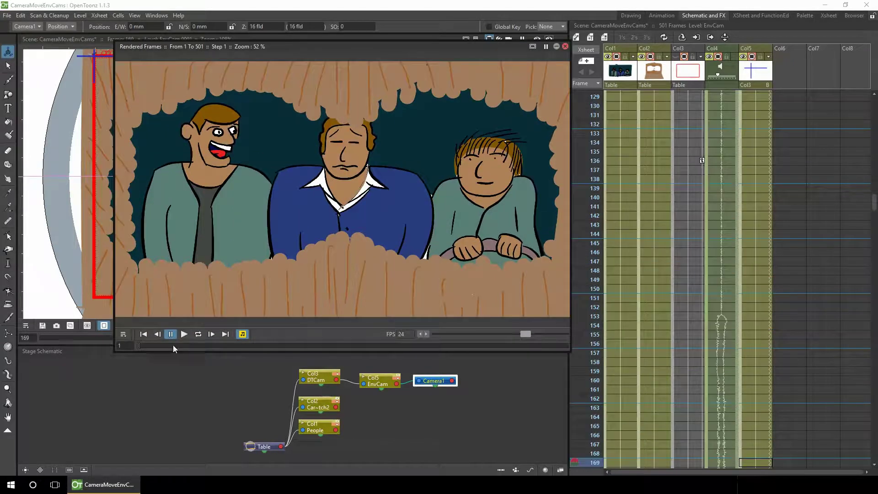
pyautogui.click(182, 334)
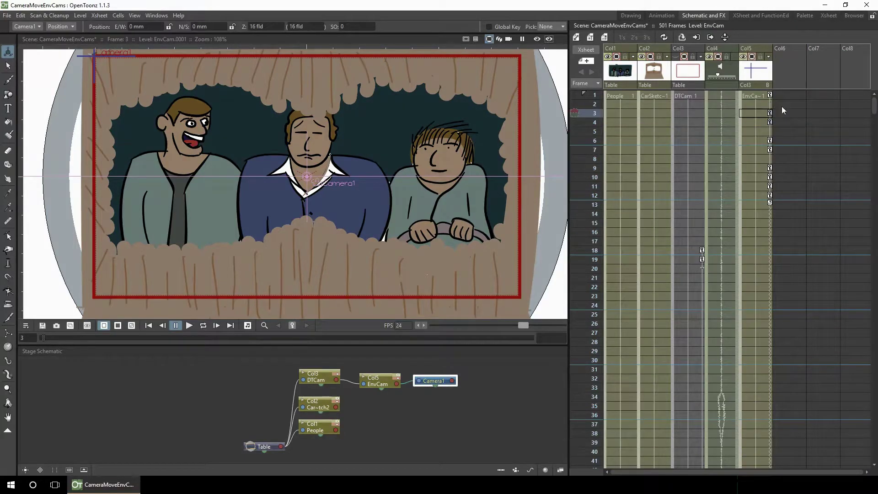
# Step: Show Col5's E/W and N/S channels in the Function Editor and fit the curves graph to view
pyautogui.click(769, 150)
pyautogui.click(773, 166)
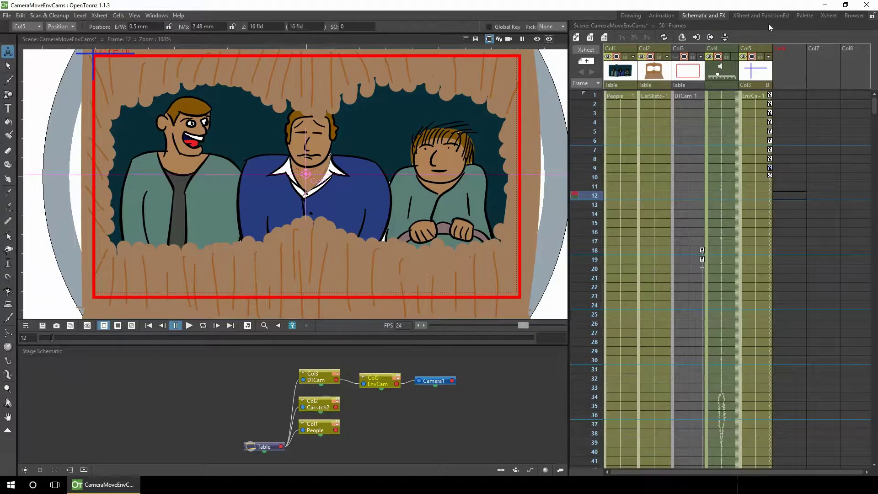
pyautogui.click(759, 16)
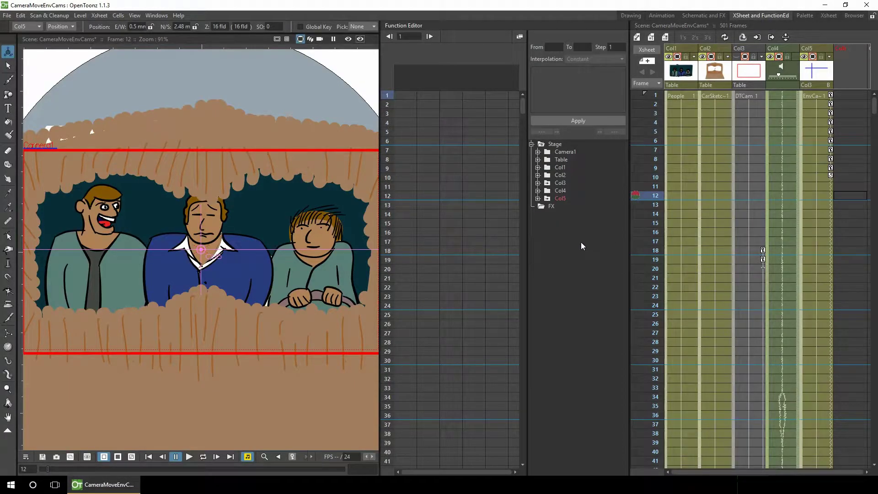
pyautogui.click(538, 199)
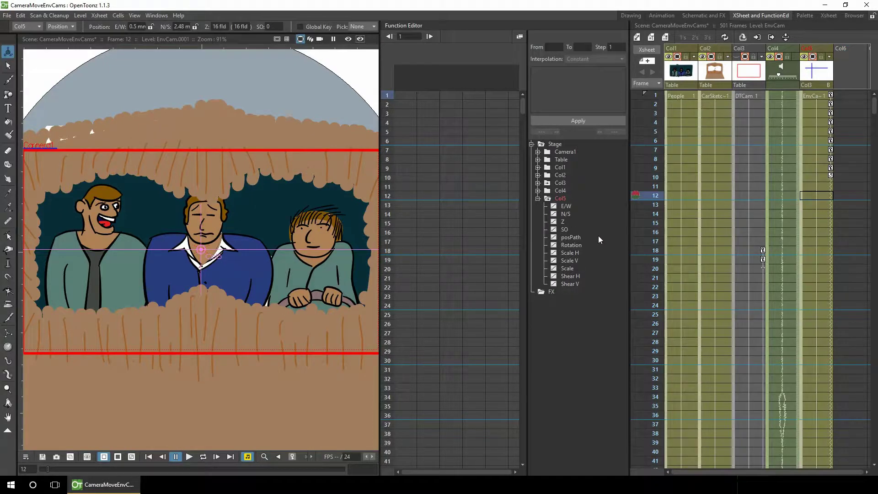
pyautogui.click(554, 206)
pyautogui.click(554, 213)
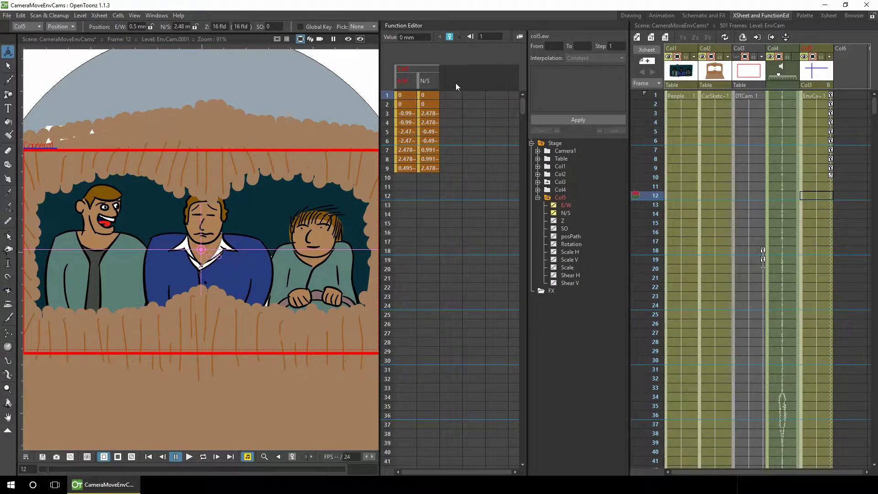
pyautogui.click(518, 37)
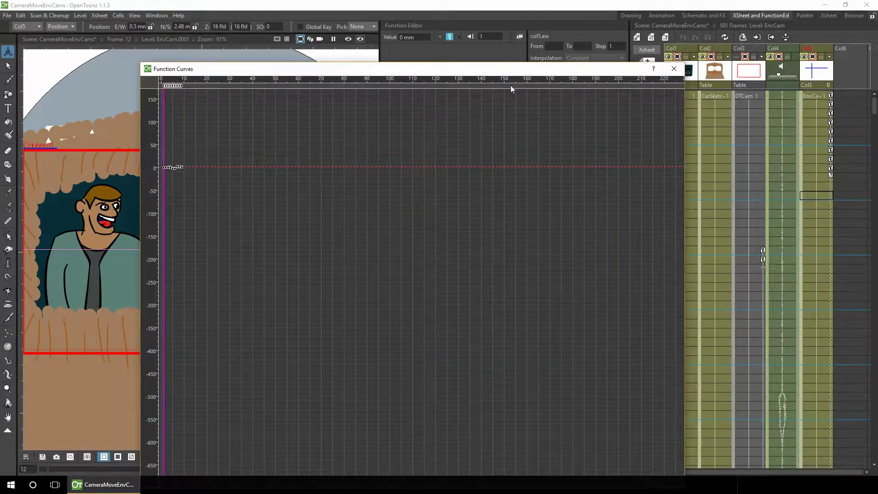
pyautogui.moveTo(364, 75); pyautogui.dragTo(369, 39)
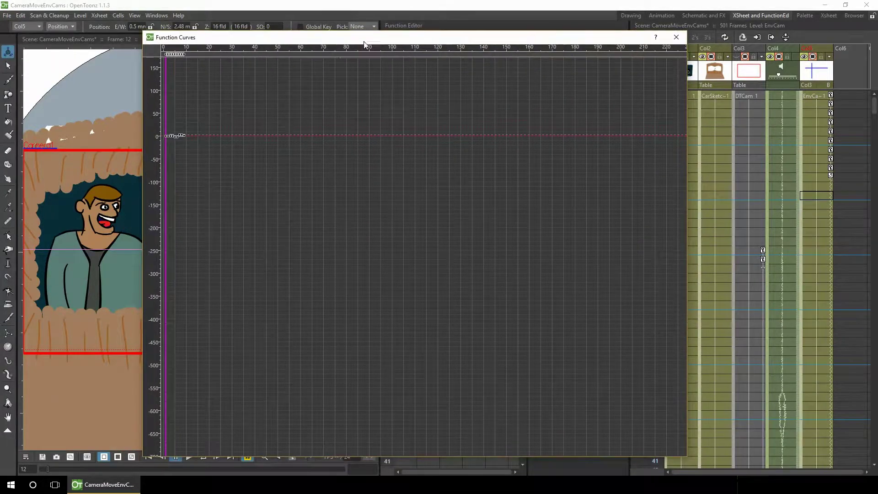
pyautogui.rightClick(339, 115)
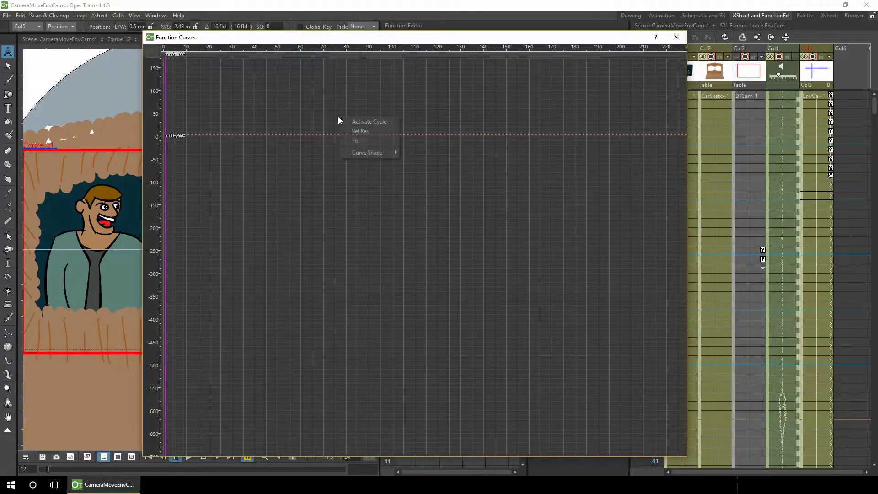
pyautogui.click(356, 138)
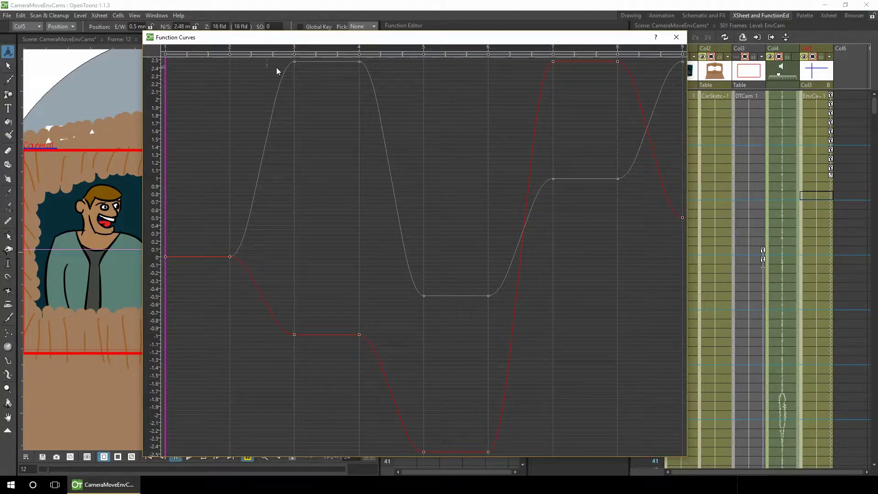
# Step: Lower the N/S keys at frames 3–4 to about 1.9 and reshape E/W keys at frames 4–8
pyautogui.moveTo(244, 91); pyautogui.dragTo(684, 56)
pyautogui.moveTo(360, 62); pyautogui.dragTo(360, 111)
pyautogui.moveTo(501, 85); pyautogui.dragTo(613, 118)
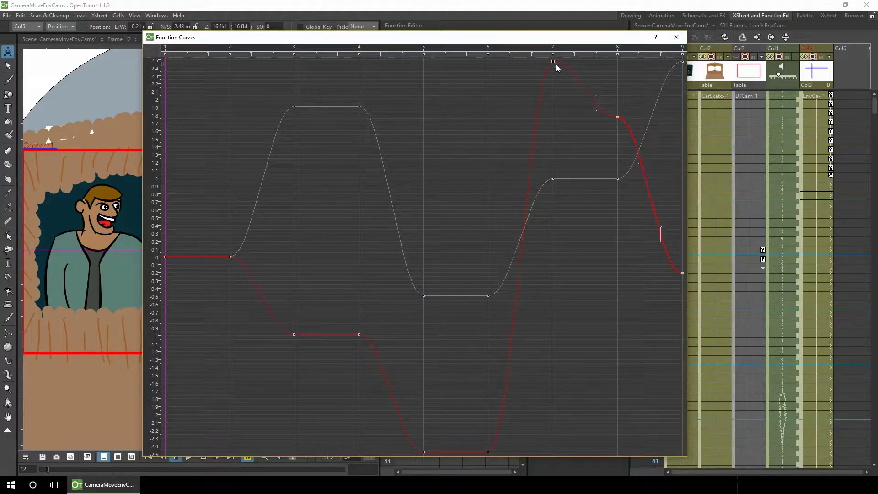
pyautogui.moveTo(553, 61); pyautogui.dragTo(568, 120)
pyautogui.click(424, 453)
pyautogui.moveTo(488, 451); pyautogui.dragTo(479, 401)
pyautogui.click(295, 335)
pyautogui.moveTo(297, 356); pyautogui.dragTo(297, 362)
pyautogui.moveTo(360, 335); pyautogui.dragTo(358, 330)
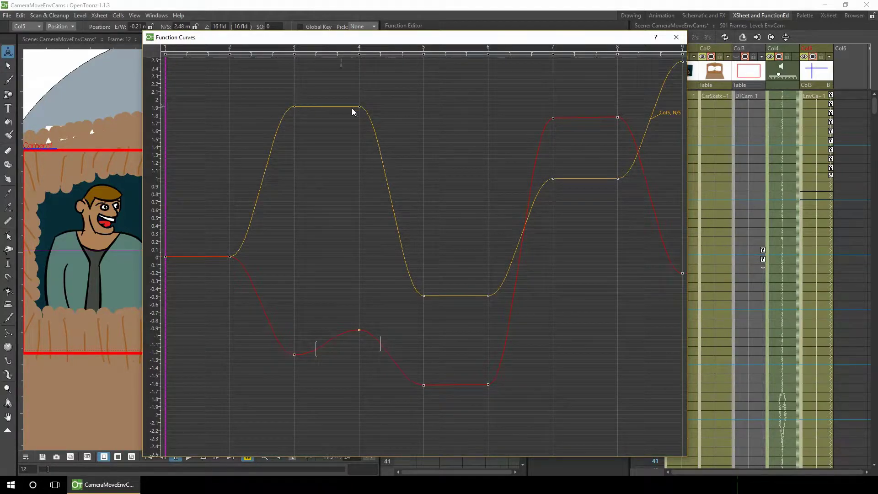
# Step: Fine-tune keys: frame-3 N/S to 1.1, frame-5 to -0.2, frame-6 to -1.4, frame-7 to 0.85
pyautogui.moveTo(360, 106)
pyautogui.mouseDown()
pyautogui.moveTo(360, 130)
pyautogui.moveTo(359, 104)
pyautogui.mouseUp()
pyautogui.moveTo(294, 107); pyautogui.dragTo(294, 108)
pyautogui.moveTo(294, 158); pyautogui.dragTo(293, 178)
pyautogui.moveTo(424, 294); pyautogui.dragTo(425, 271)
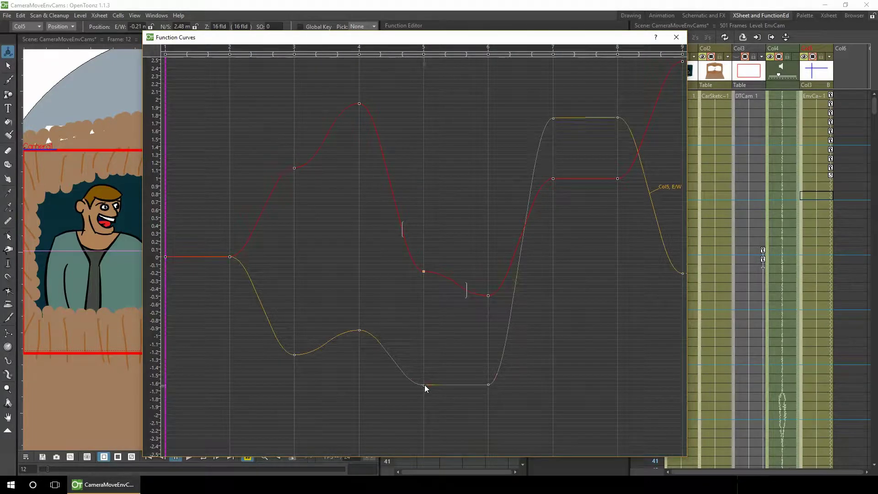
pyautogui.moveTo(424, 384); pyautogui.dragTo(425, 381)
pyautogui.moveTo(488, 385); pyautogui.dragTo(490, 365)
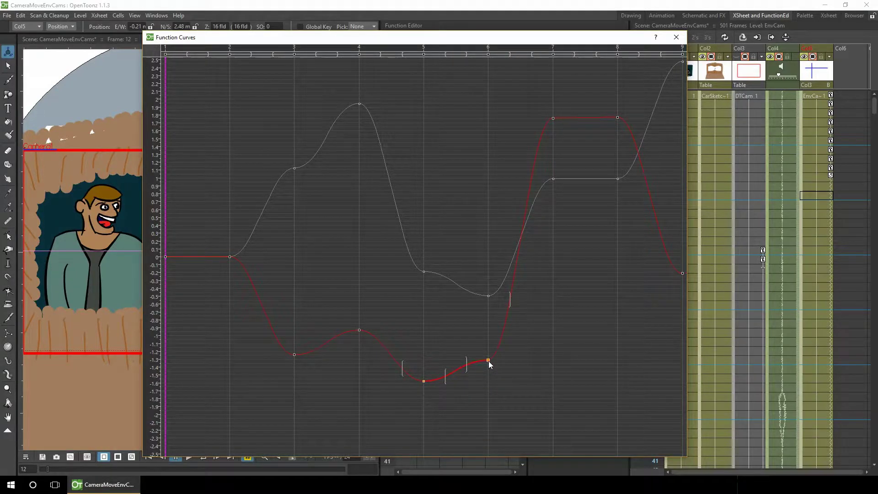
pyautogui.moveTo(618, 117); pyautogui.dragTo(620, 134)
pyautogui.click(612, 178)
pyautogui.moveTo(616, 181); pyautogui.dragTo(616, 215)
pyautogui.moveTo(552, 217); pyautogui.dragTo(554, 188)
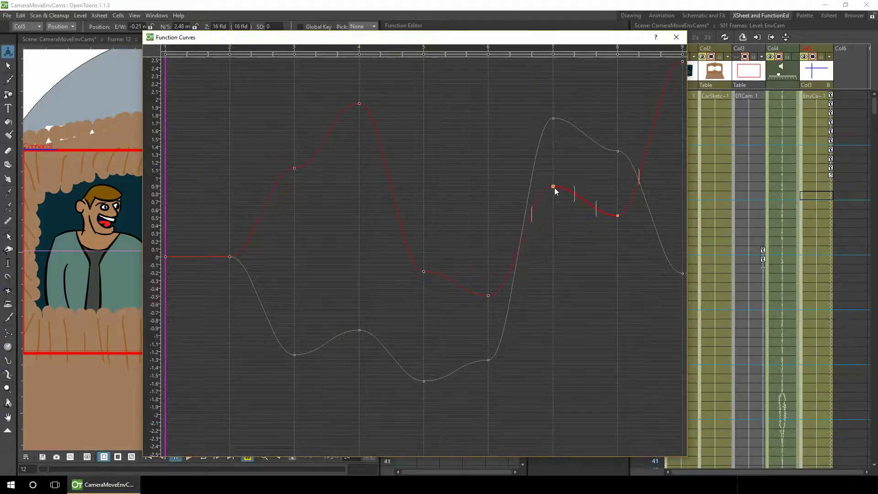
pyautogui.click(677, 42)
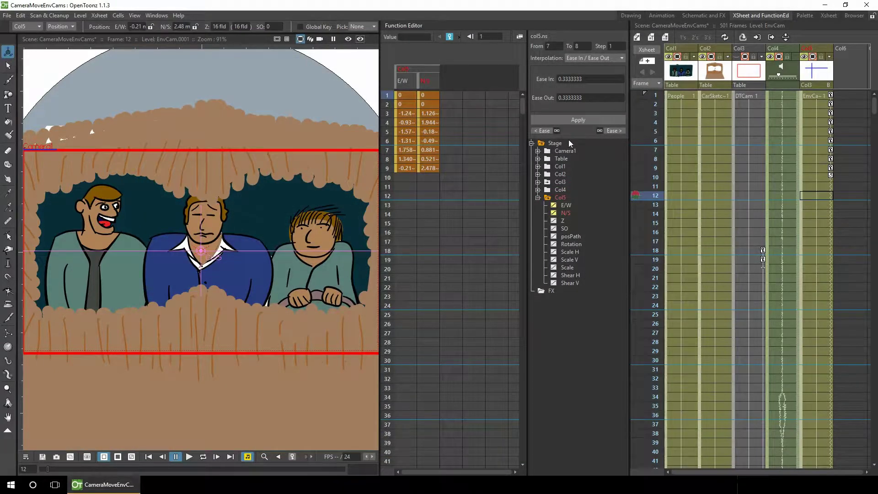
pyautogui.hotkey('ctrl', 'r')
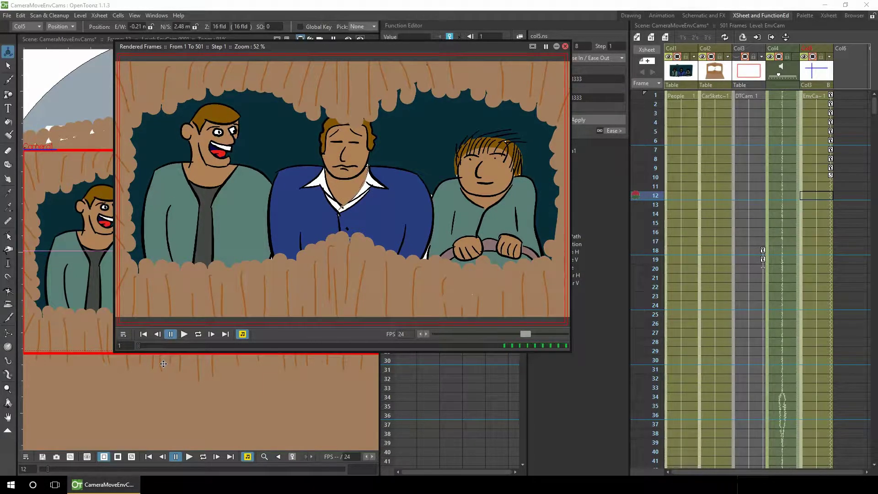
pyautogui.click(185, 335)
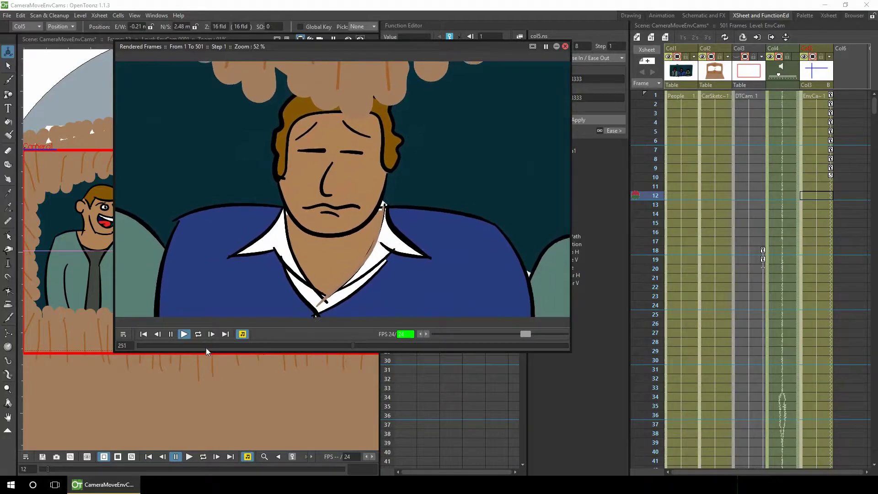
pyautogui.click(170, 334)
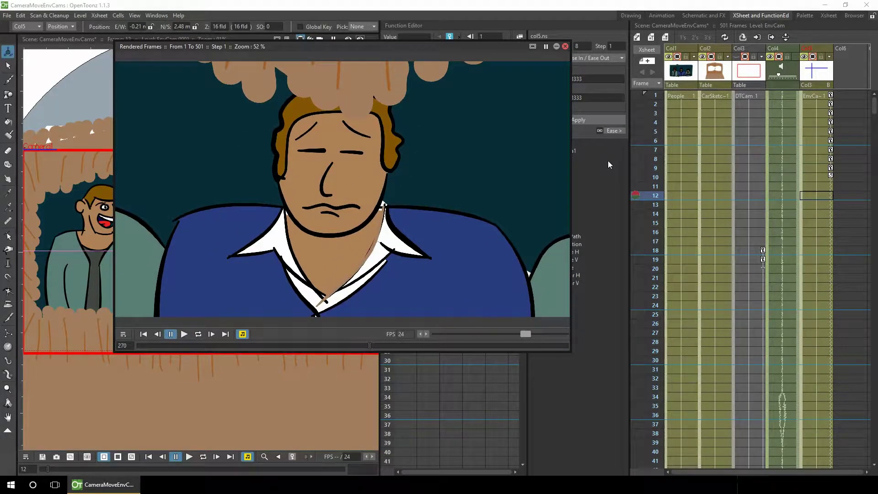
pyautogui.press('Escape')
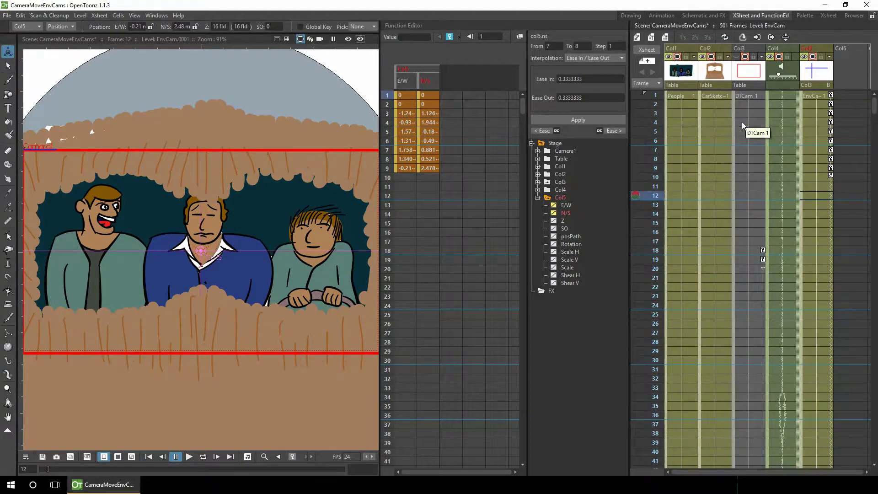
pyautogui.click(816, 95)
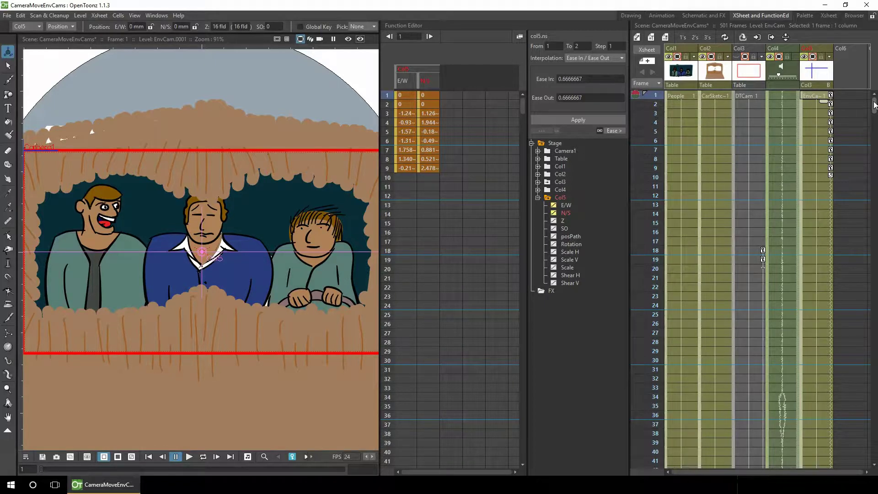
pyautogui.scroll(-5, 874, 105)
pyautogui.scroll(5, 838, 146)
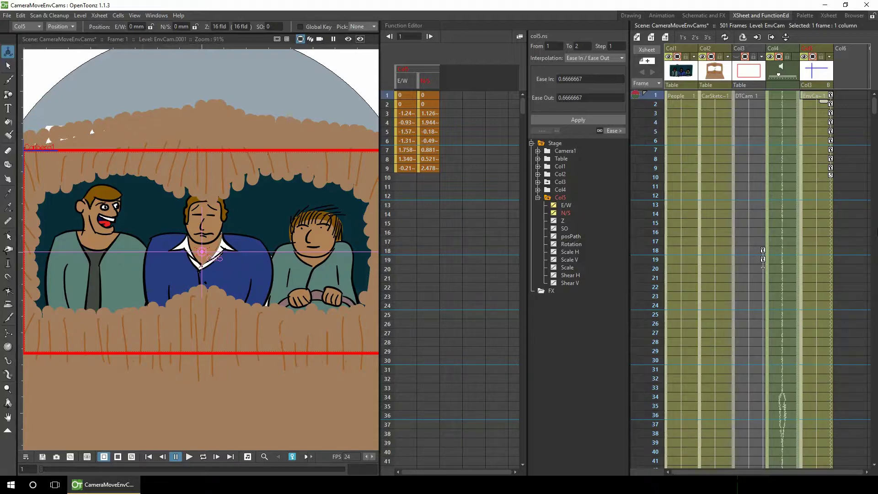
# Step: Move the DTCam column beside EnvCam and create a new FXCam level at Col6 frame 1
pyautogui.click(750, 50)
pyautogui.moveTo(750, 50); pyautogui.dragTo(783, 51)
pyautogui.click(847, 94)
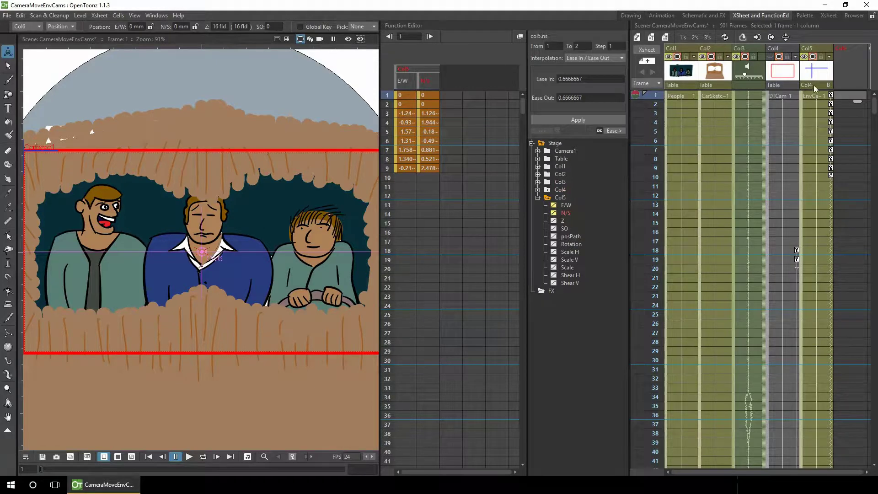
pyautogui.click(637, 37)
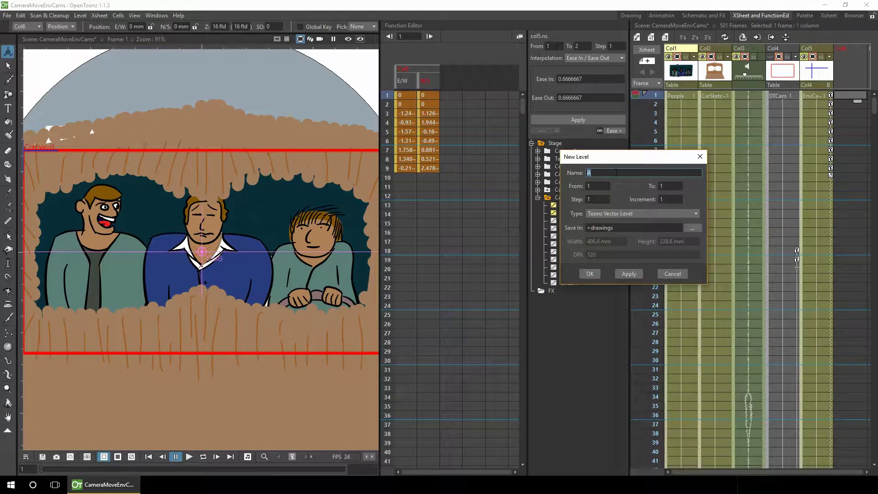
pyautogui.write('FXCam')
pyautogui.click(591, 274)
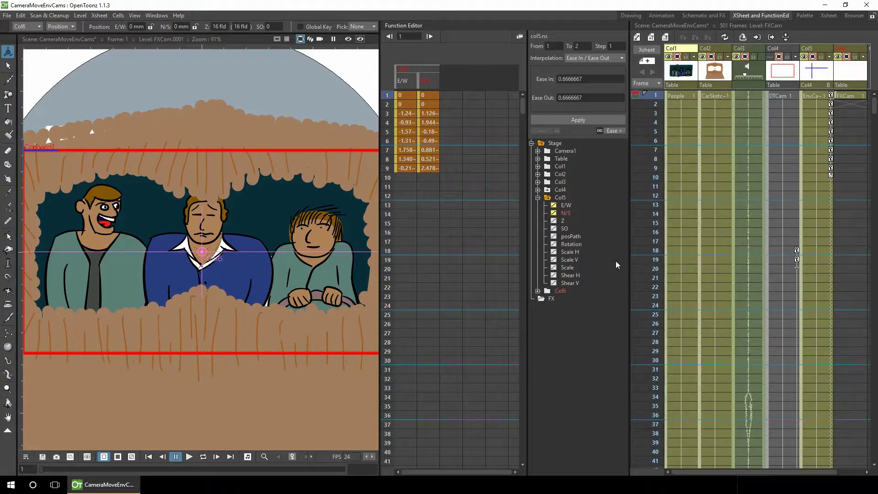
# Step: Time-stretch the FXCam cell to a new range of 501 frames
pyautogui.click(847, 95)
pyautogui.rightClick(847, 95)
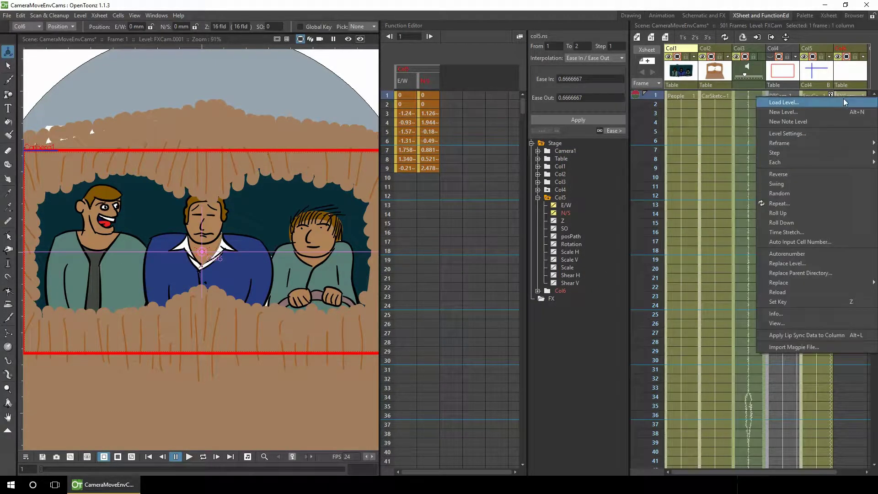
pyautogui.click(792, 232)
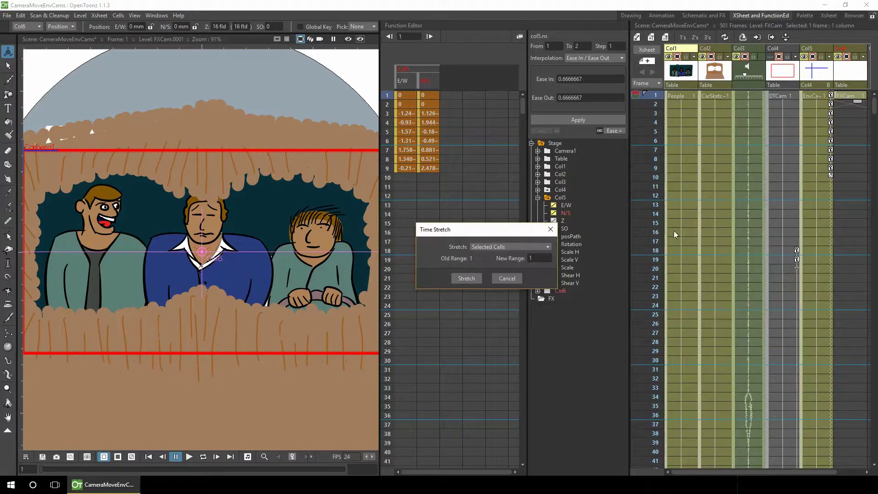
pyautogui.doubleClick(539, 258)
pyautogui.write('501')
pyautogui.click(465, 279)
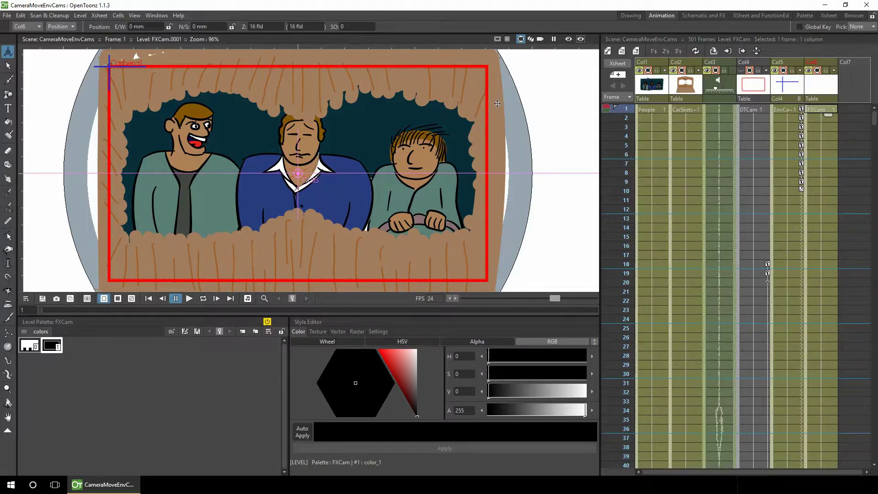
# Step: Draw a two-line cross near the camera frame's top-right in FXCam and make color_1 green
pyautogui.click(7, 95)
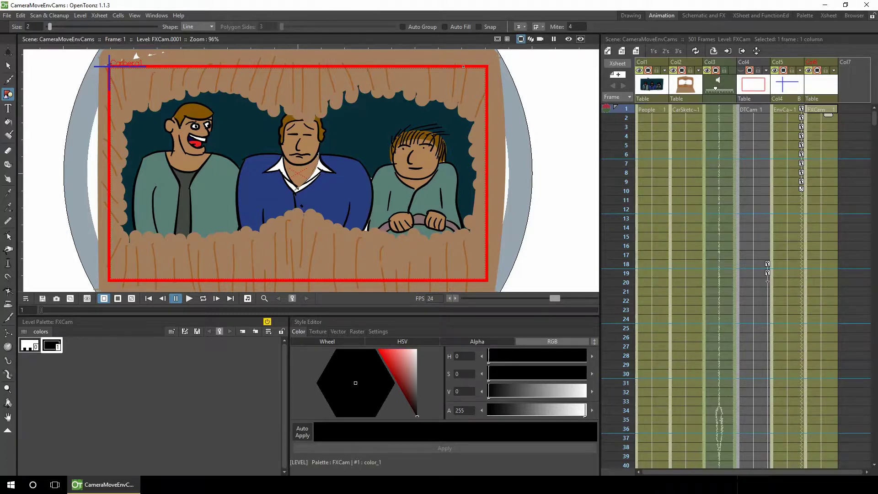
pyautogui.click(519, 66)
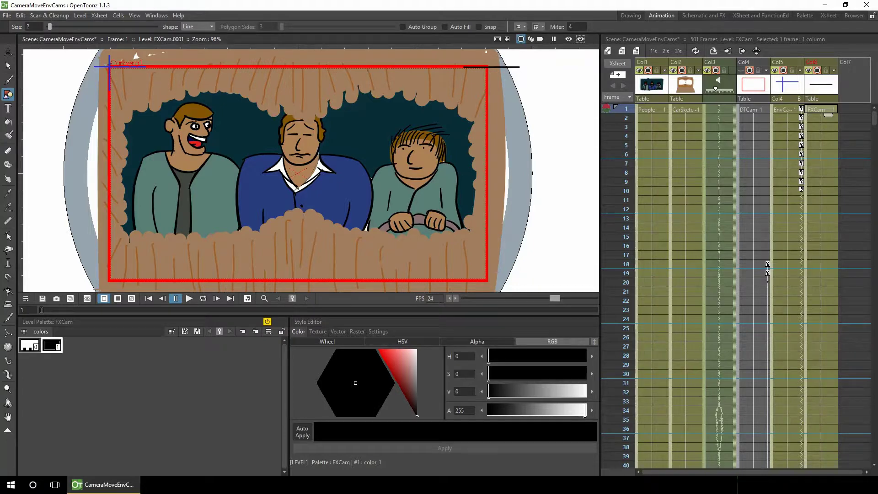
pyautogui.click(486, 90)
pyautogui.press('s')
pyautogui.moveTo(542, 110)
pyautogui.mouseDown()
pyautogui.moveTo(500, 58)
pyautogui.moveTo(504, 65)
pyautogui.mouseUp()
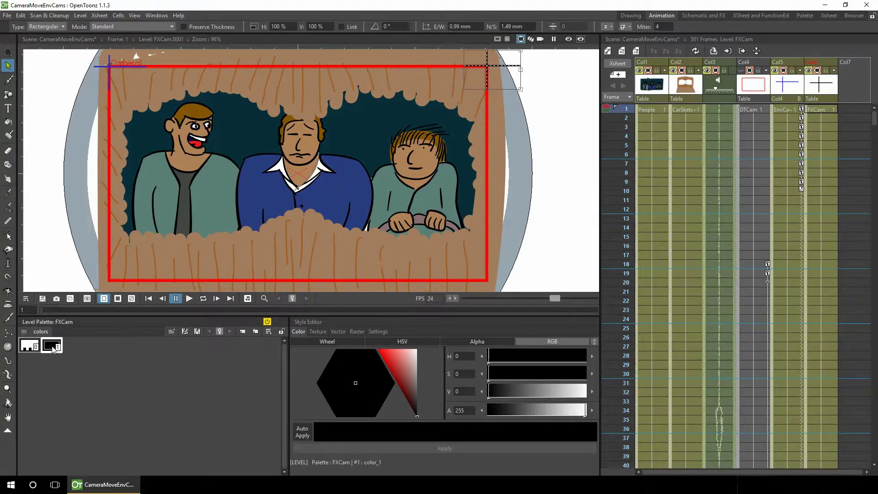
pyautogui.moveTo(320, 344)
pyautogui.mouseDown()
pyautogui.moveTo(397, 361)
pyautogui.moveTo(363, 377)
pyautogui.moveTo(330, 352)
pyautogui.mouseUp()
pyautogui.click(507, 213)
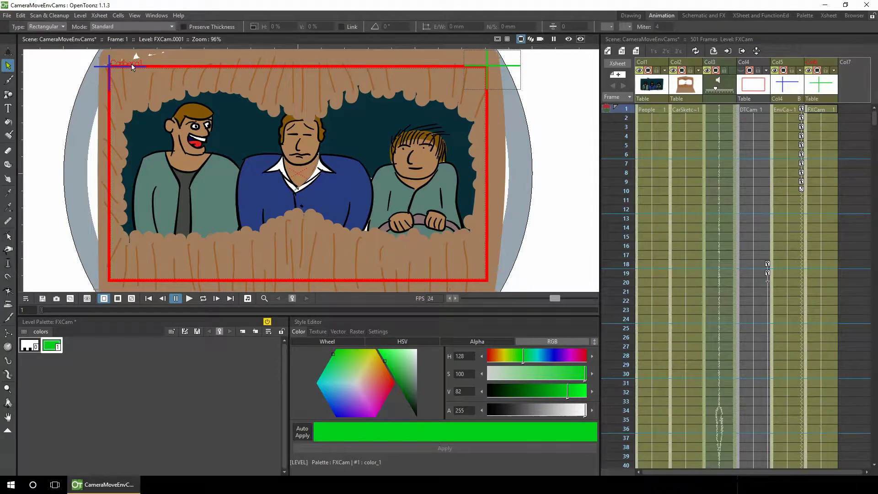
# Step: Key a position bump on FXCam at frame 153 and frames 155–162 with the Animate tool
pyautogui.moveTo(870, 124); pyautogui.dragTo(872, 229)
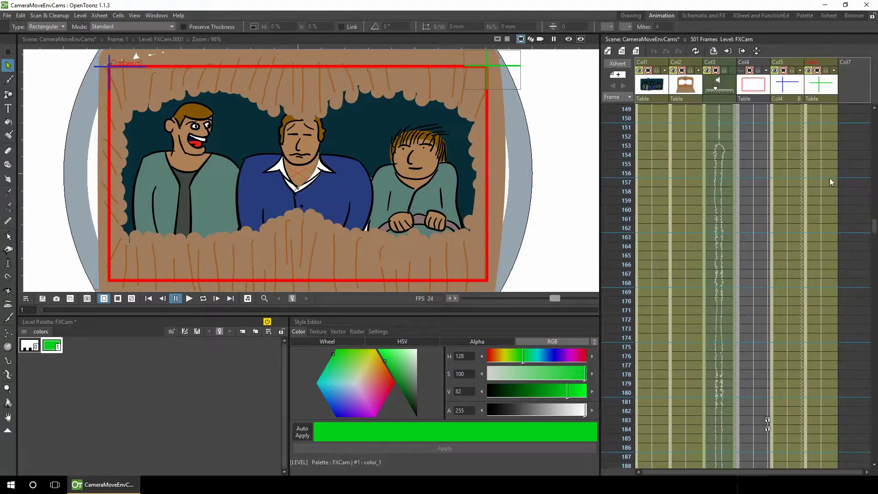
pyautogui.click(828, 146)
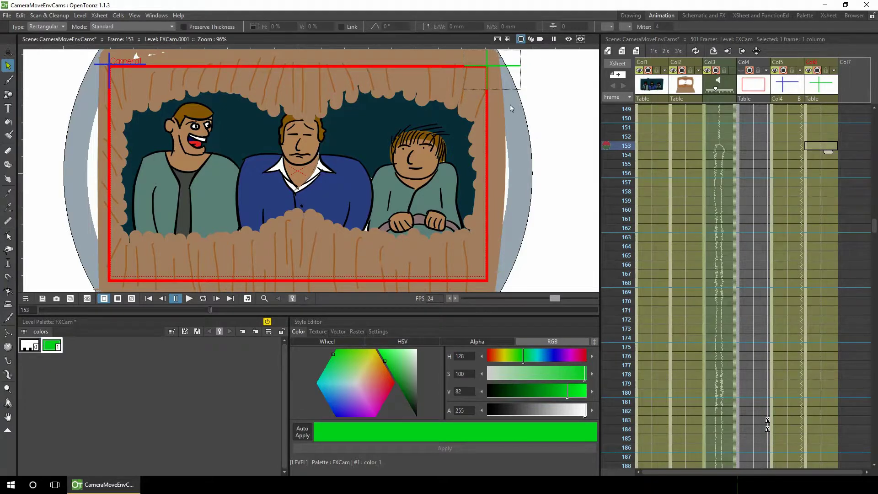
pyautogui.click(293, 298)
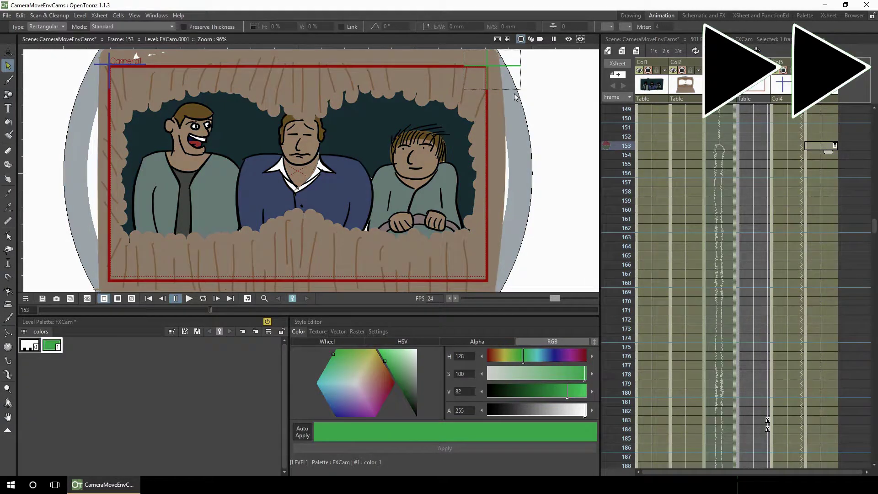
pyautogui.press('a')
pyautogui.click(829, 182)
pyautogui.click(803, 198)
pyautogui.click(821, 228)
pyautogui.moveTo(298, 171); pyautogui.dragTo(297, 178)
pyautogui.scroll(3, 731, 228)
# Step: In the Stage Schematic, parent Col6 FXCam to Col5 EnvCam and Camera1 to FXCam
pyautogui.click(703, 16)
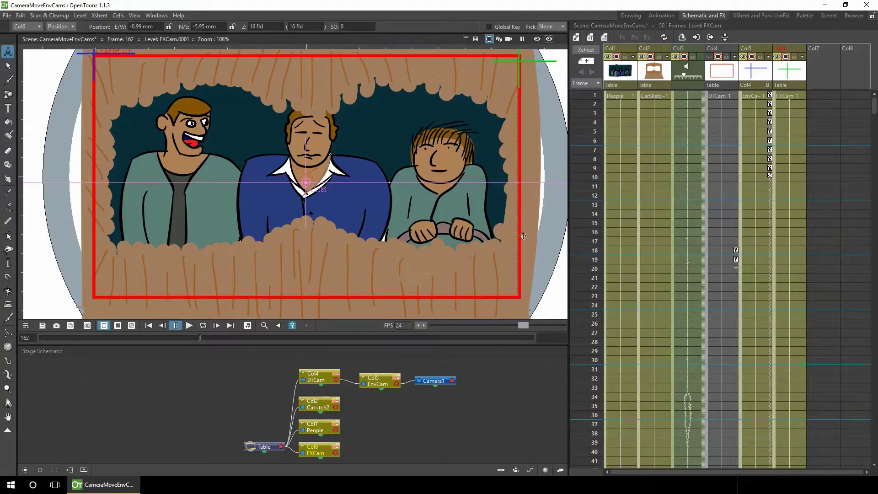
pyautogui.moveTo(432, 380); pyautogui.dragTo(480, 375)
pyautogui.click(410, 421)
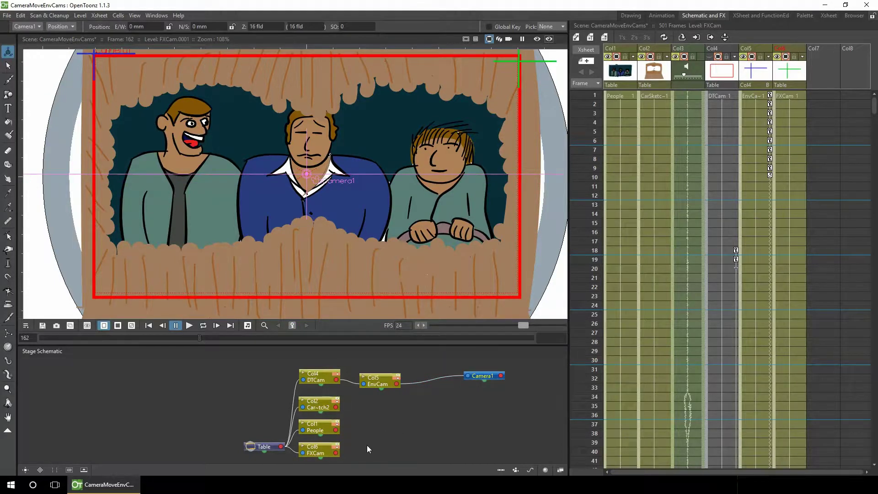
pyautogui.moveTo(314, 456); pyautogui.dragTo(428, 412)
pyautogui.moveTo(396, 385); pyautogui.dragTo(483, 386)
pyautogui.moveTo(432, 406); pyautogui.dragTo(439, 385)
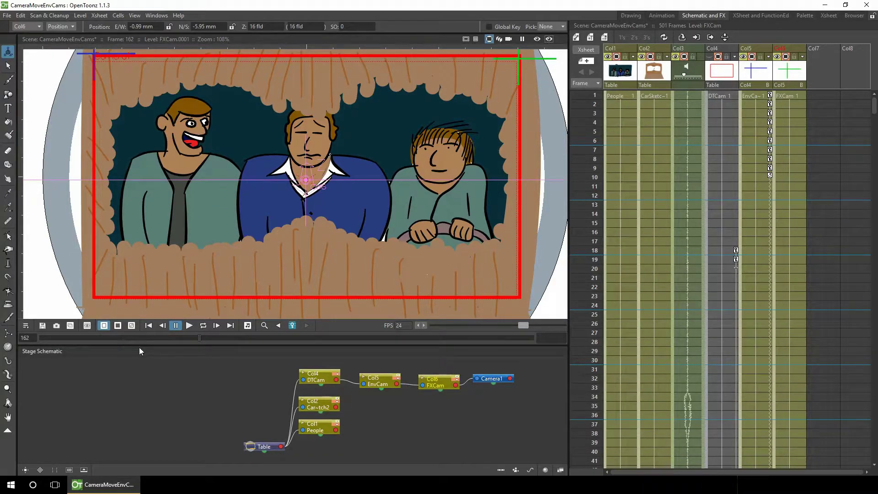
# Step: Render a preview of frames 145–171, then close it
pyautogui.hotkey('ctrl', 'r')
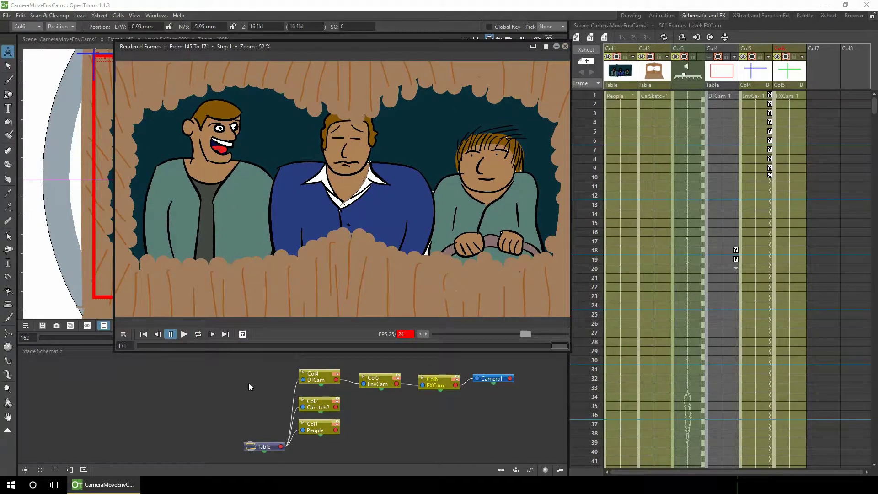
pyautogui.click(565, 46)
pyautogui.scroll(-20, 874, 106)
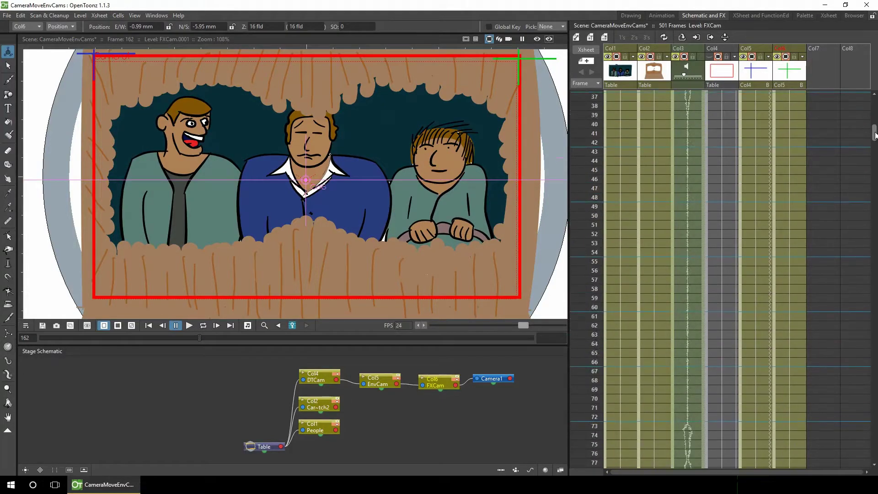
# Step: At frame 153, switch to the Xsheet and function editor room and show Col6's E/W and N/S channels
pyautogui.click(790, 169)
pyautogui.click(755, 17)
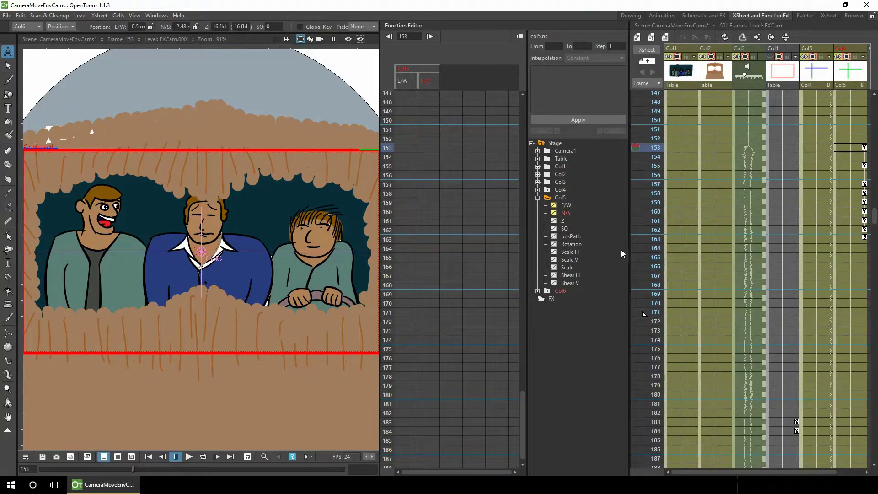
pyautogui.click(538, 197)
pyautogui.click(538, 205)
pyautogui.click(553, 213)
pyautogui.click(554, 221)
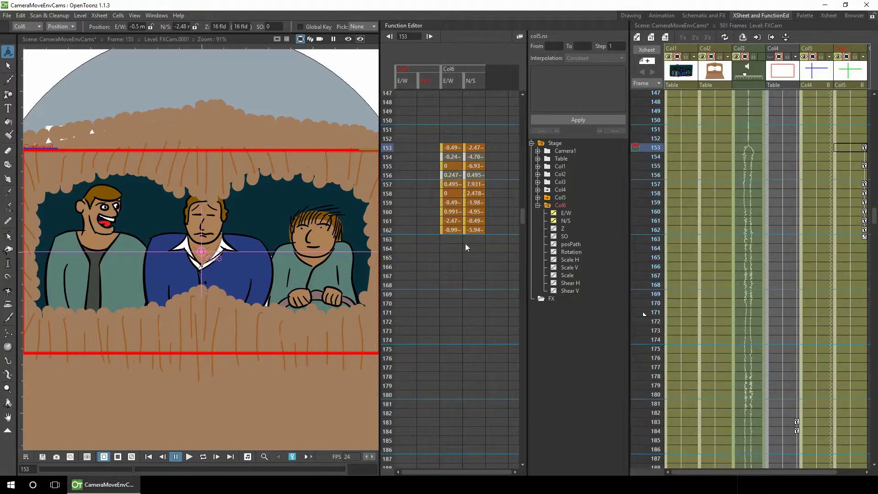
# Step: Restore Col6's deleted E/W keys, make Col6 current again, and show the Function Curves graph
pyautogui.moveTo(450, 249); pyautogui.dragTo(453, 138)
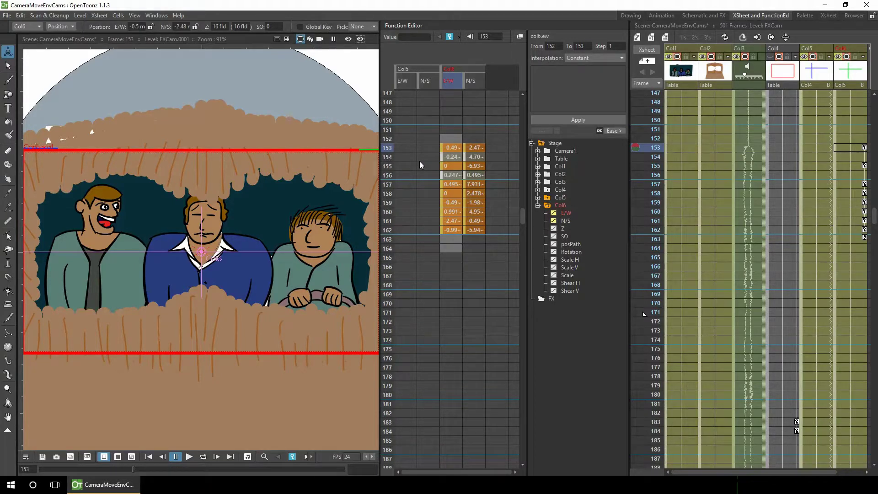
pyautogui.press('Delete')
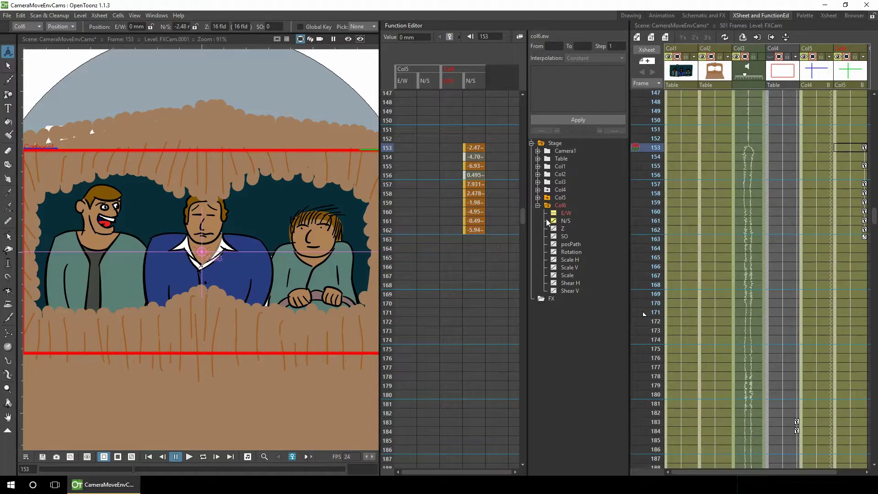
pyautogui.click(548, 198)
pyautogui.click(549, 200)
pyautogui.click(548, 199)
pyautogui.click(539, 201)
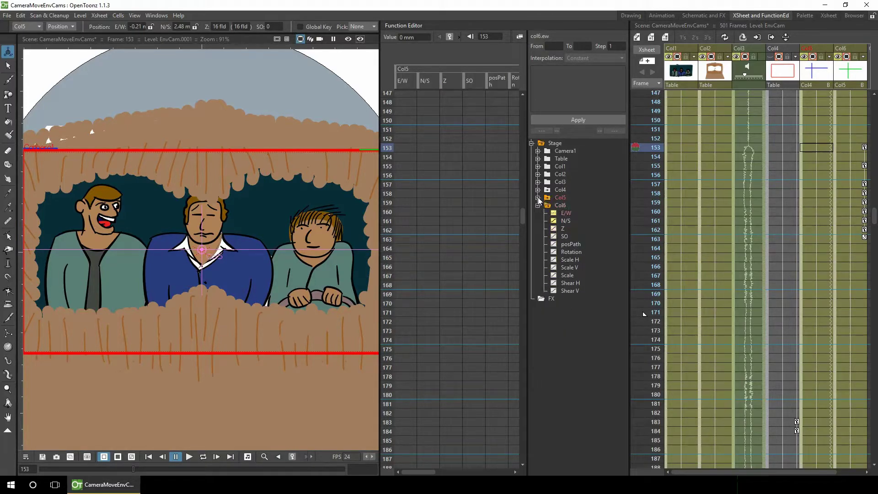
pyautogui.hotkey('ctrl', 'z')
pyautogui.click(561, 206)
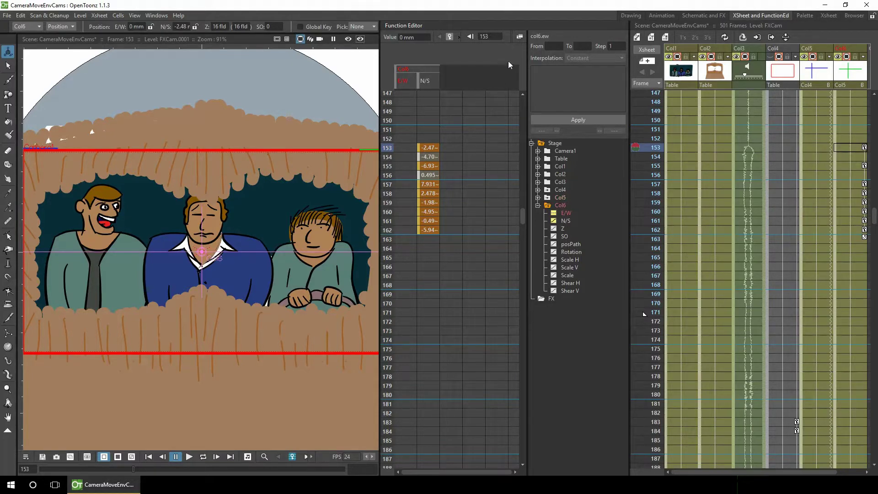
pyautogui.click(520, 38)
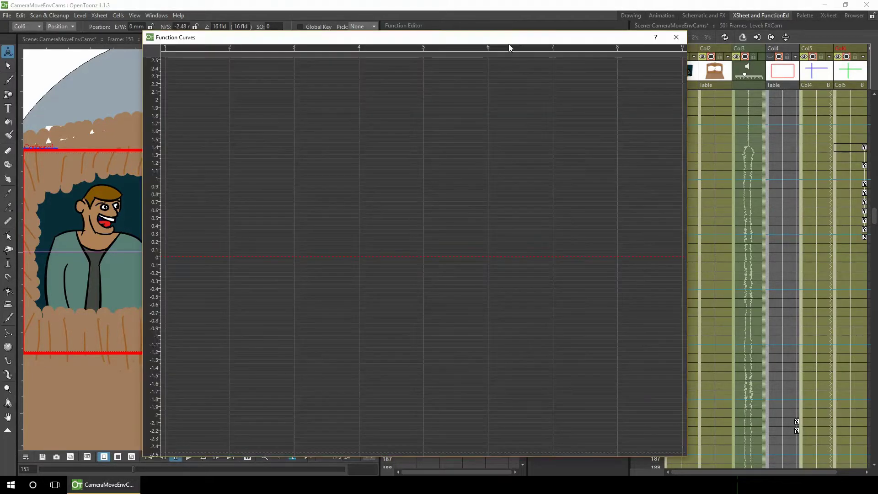
# Step: Fit Col6's curve into the graph and zoom out the value range around the peak
pyautogui.rightClick(350, 165)
pyautogui.click(371, 189)
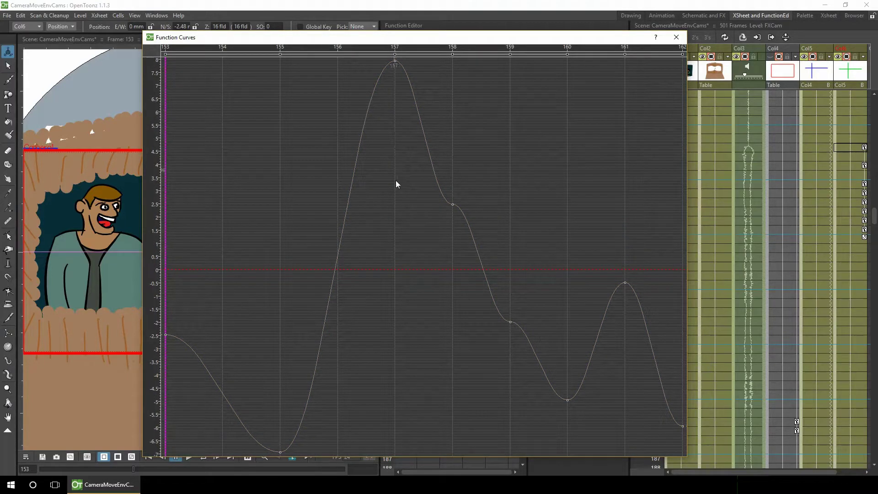
pyautogui.moveTo(455, 35); pyautogui.dragTo(455, 17)
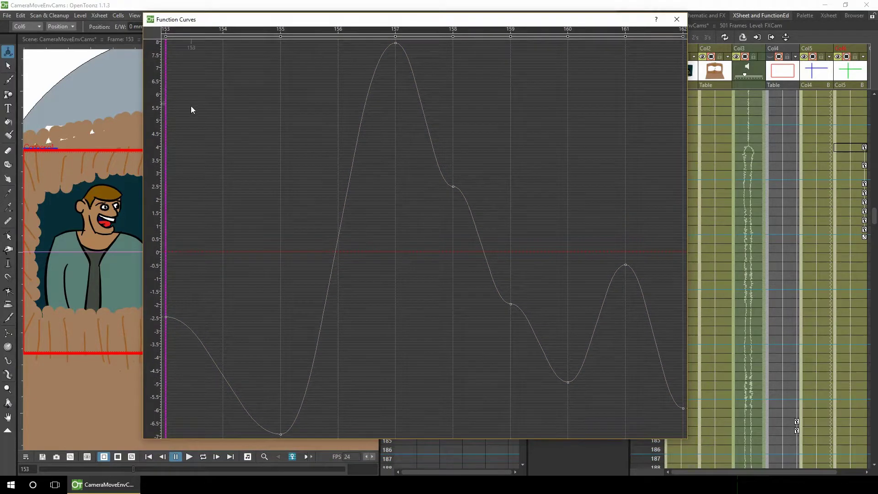
pyautogui.moveTo(160, 230); pyautogui.dragTo(162, 277)
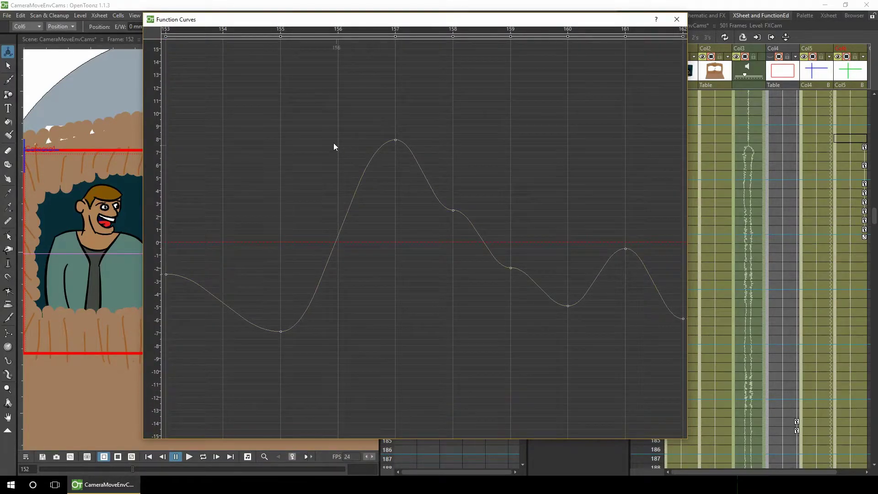
pyautogui.moveTo(351, 136); pyautogui.dragTo(427, 152)
# Step: Raise the frame-157 N/S peak to 10 and render a preview of frames 145–171
pyautogui.click(395, 141)
pyautogui.moveTo(394, 124); pyautogui.dragTo(395, 115)
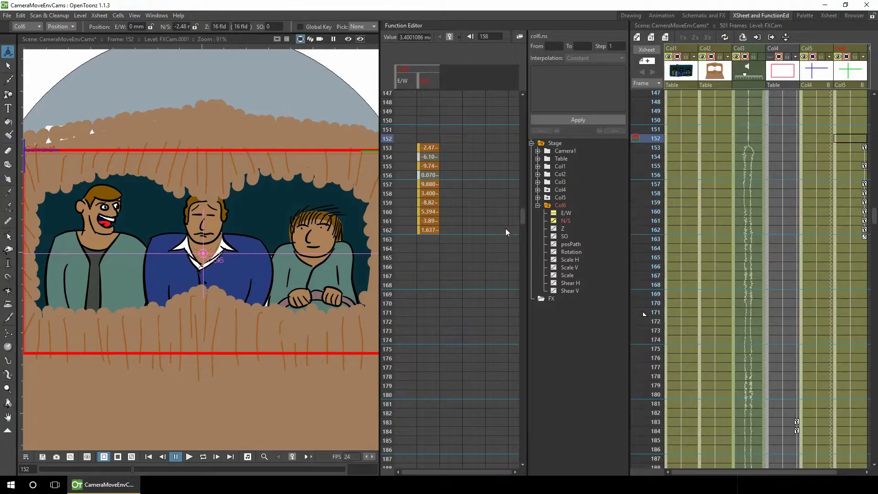
pyautogui.hotkey('ctrl', 'r')
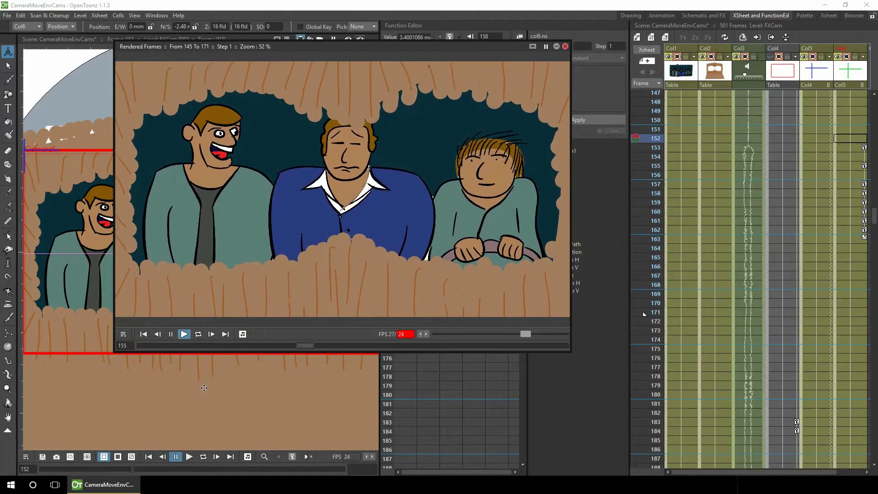
# Step: Close the preview and set the Xsheet start marker at frame 1 and stop marker at frame 501
pyautogui.click(565, 46)
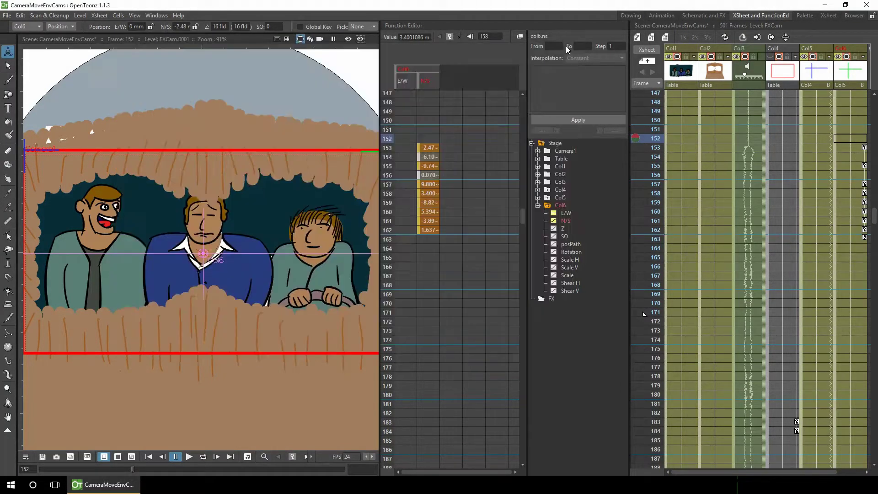
pyautogui.scroll(15, 645, 314)
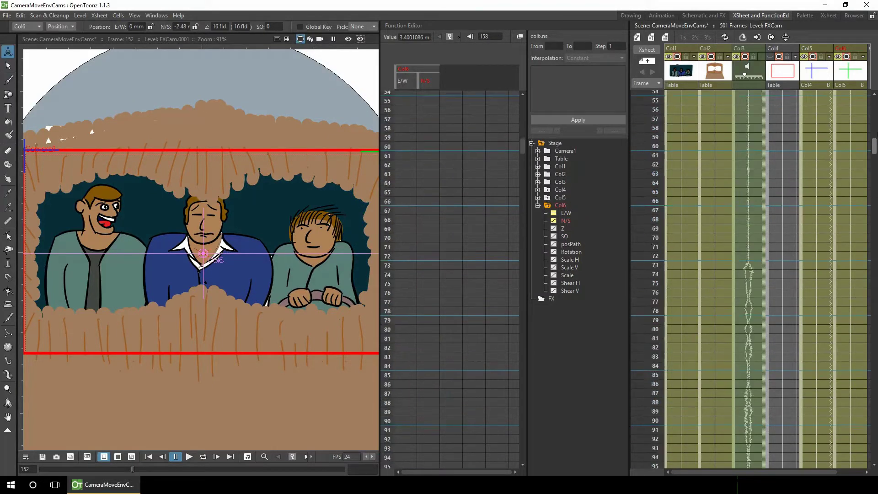
pyautogui.rightClick(649, 97)
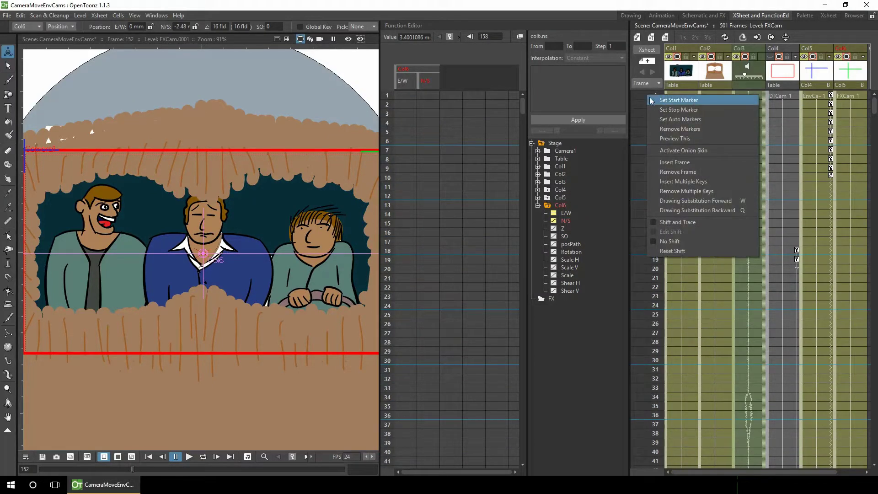
pyautogui.press('Escape')
pyautogui.click(870, 159)
pyautogui.moveTo(874, 137); pyautogui.dragTo(874, 453)
pyautogui.click(654, 455)
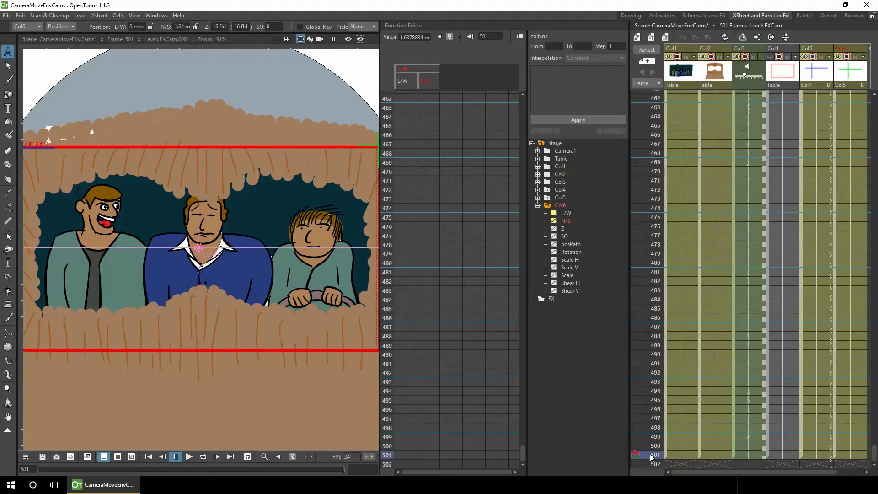
pyautogui.rightClick(654, 457)
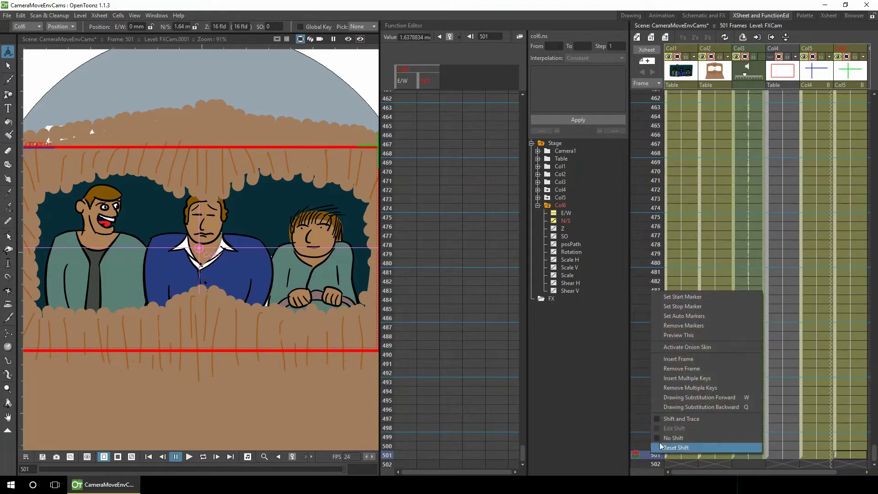
pyautogui.click(689, 308)
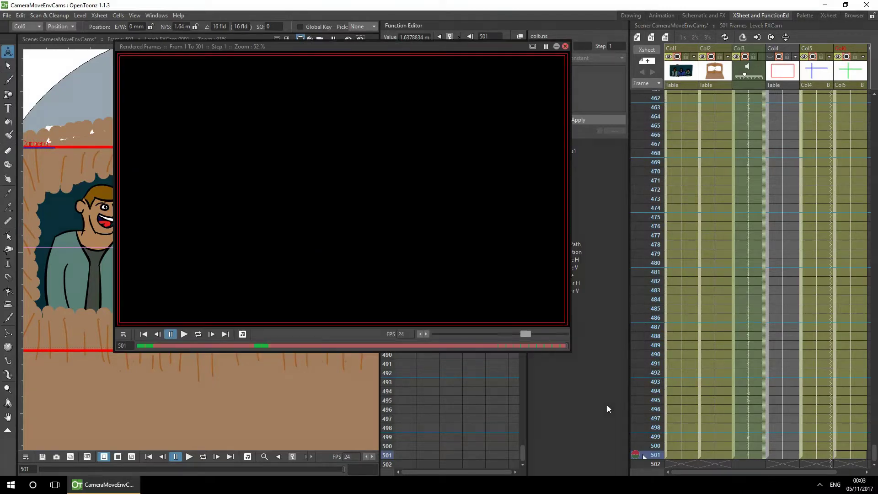